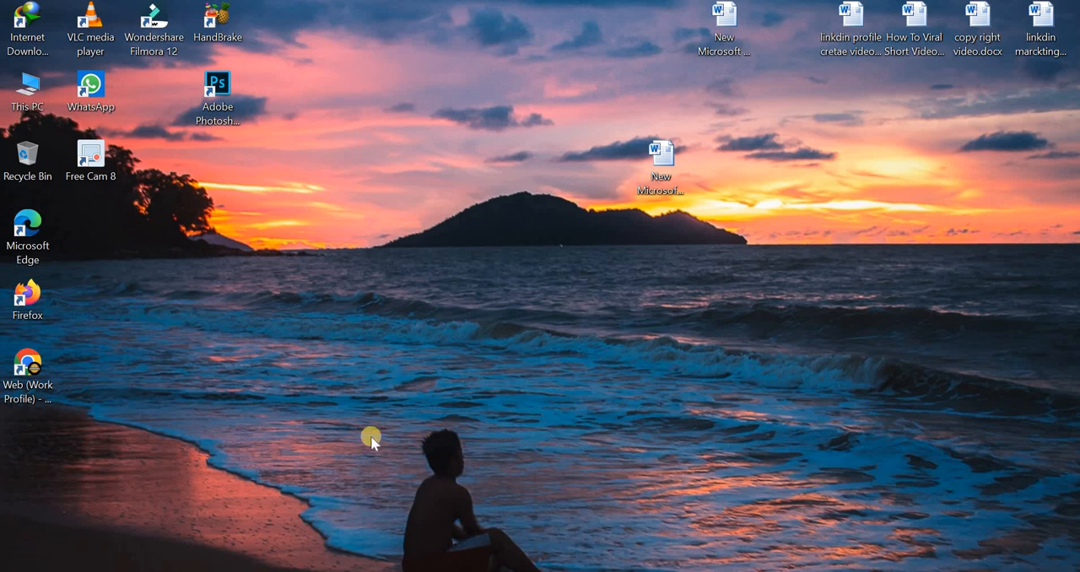
Open the web browser, search Google for "infinity free", and go to the InfinityFree website that is already open
click(359, 571)
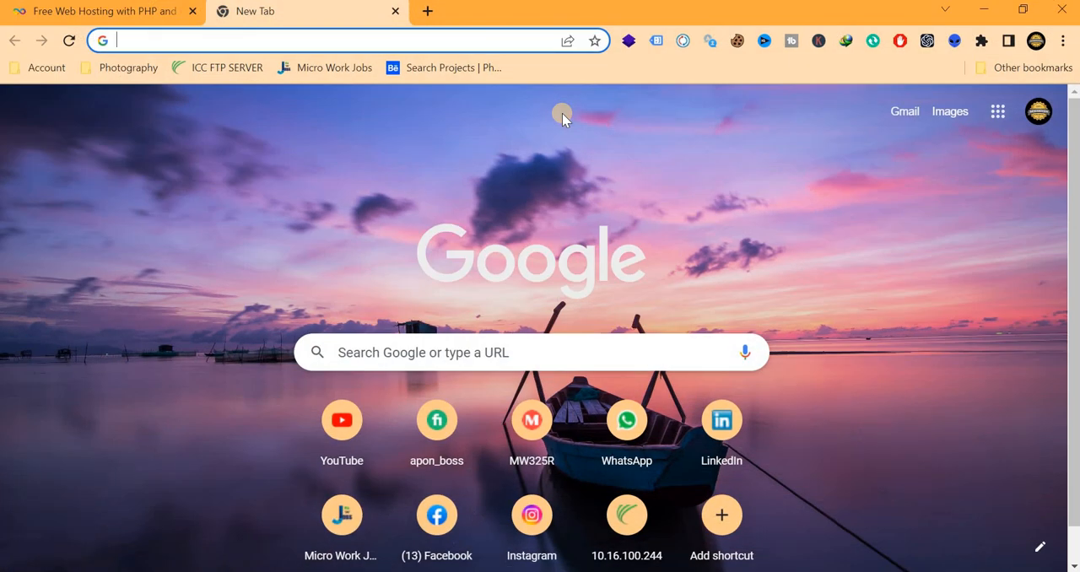
click(190, 41)
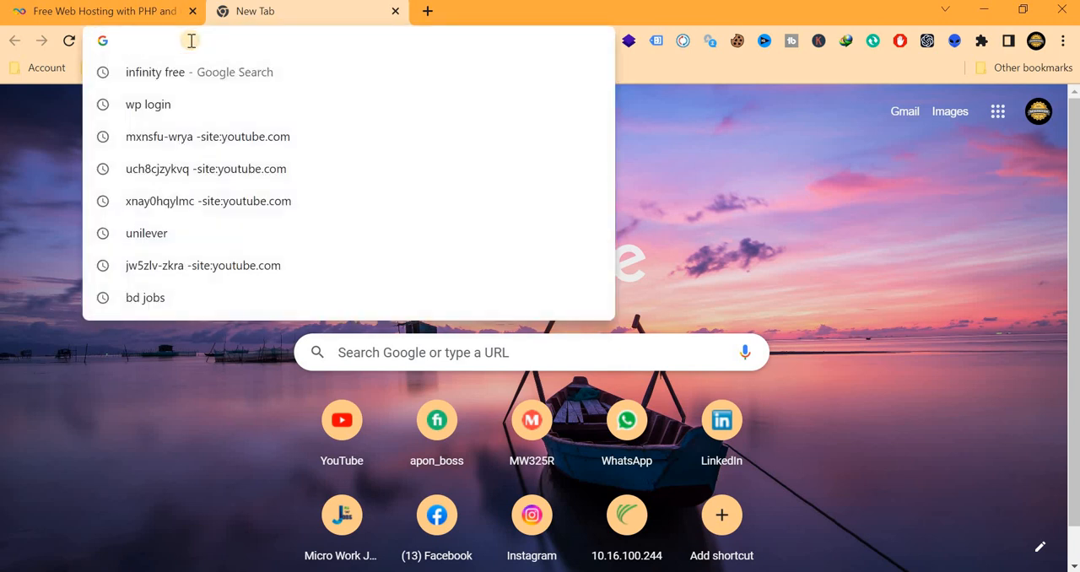
text(in)
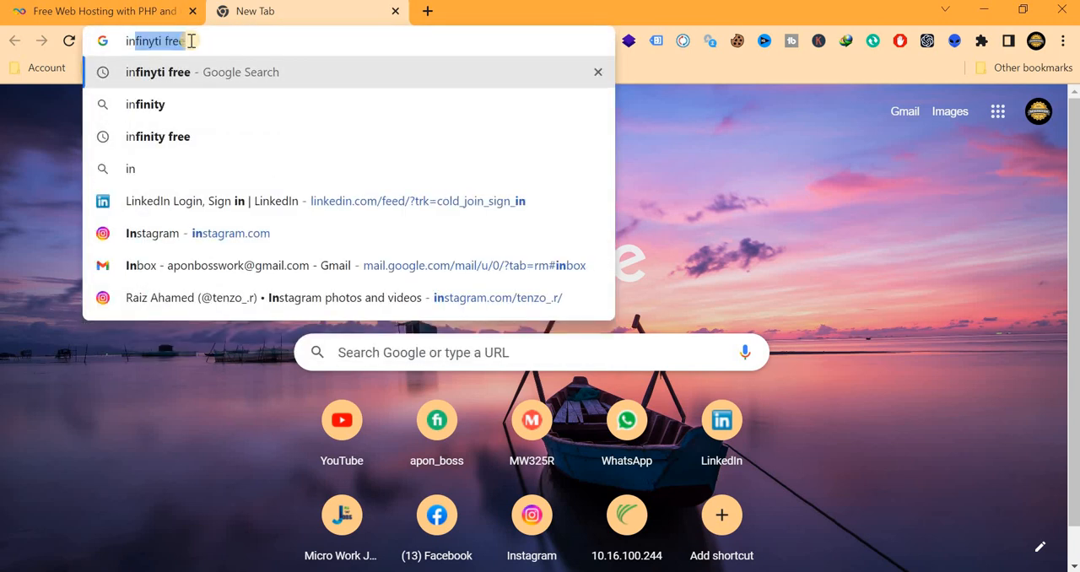
text(fini)
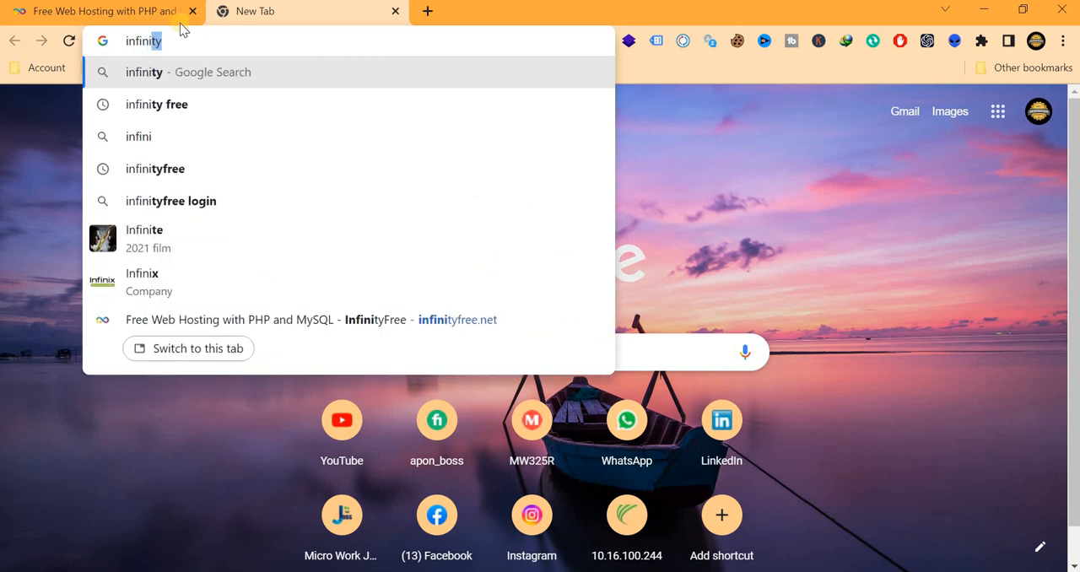
click(169, 103)
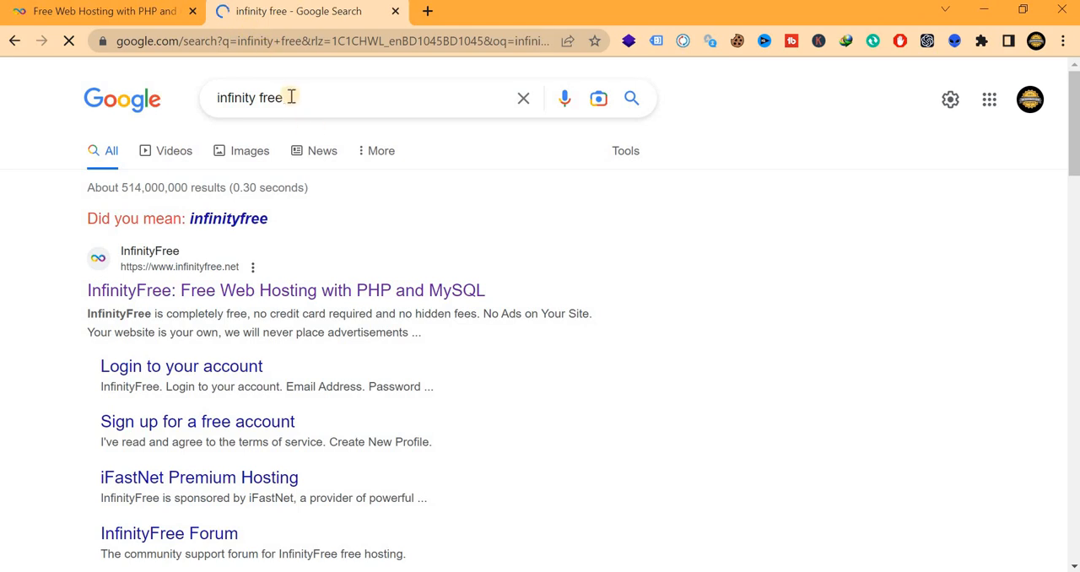
triple_click(219, 94)
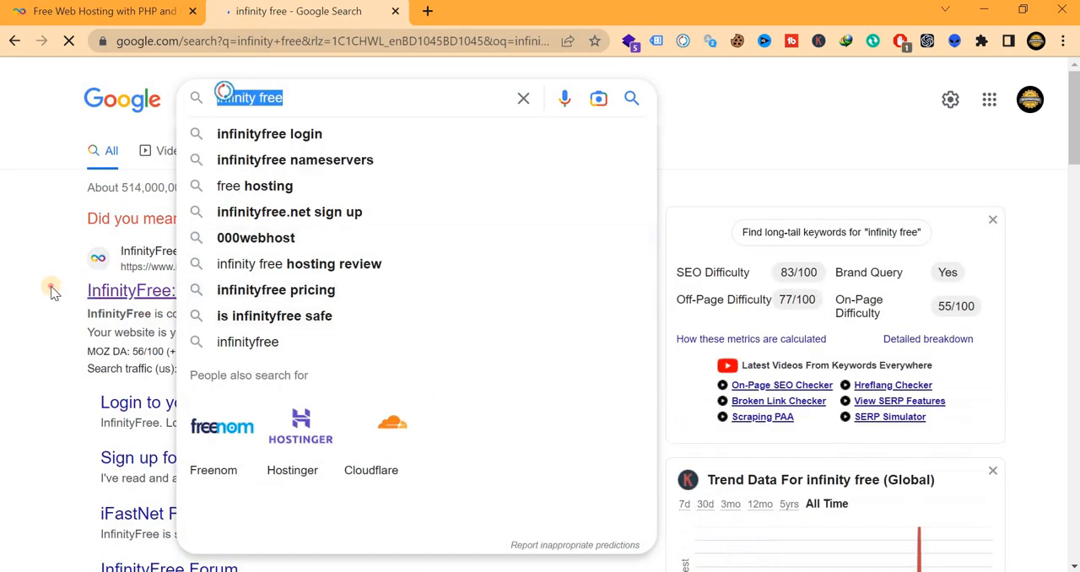
click(237, 289)
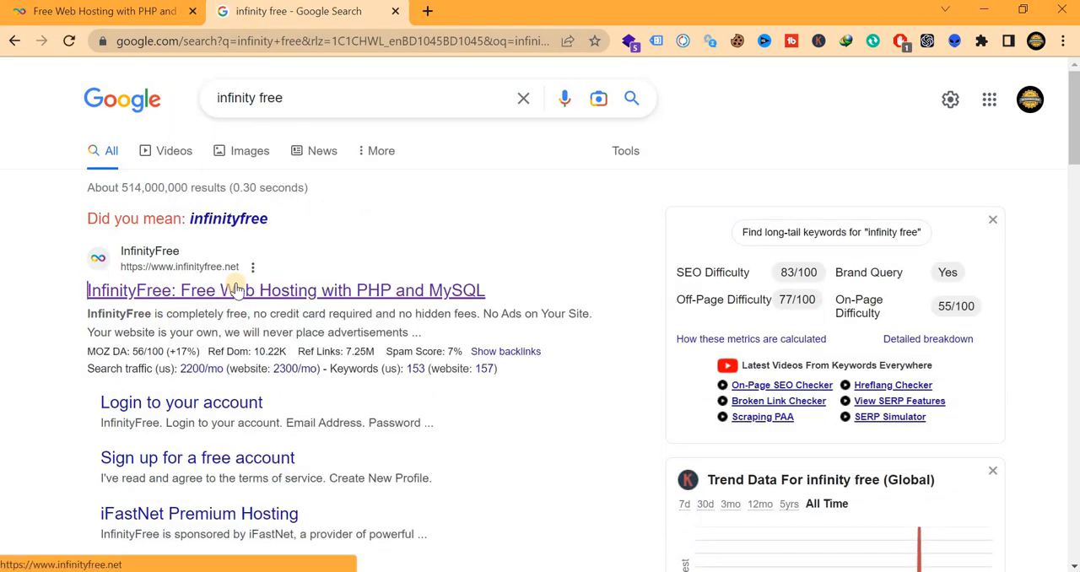
click(125, 15)
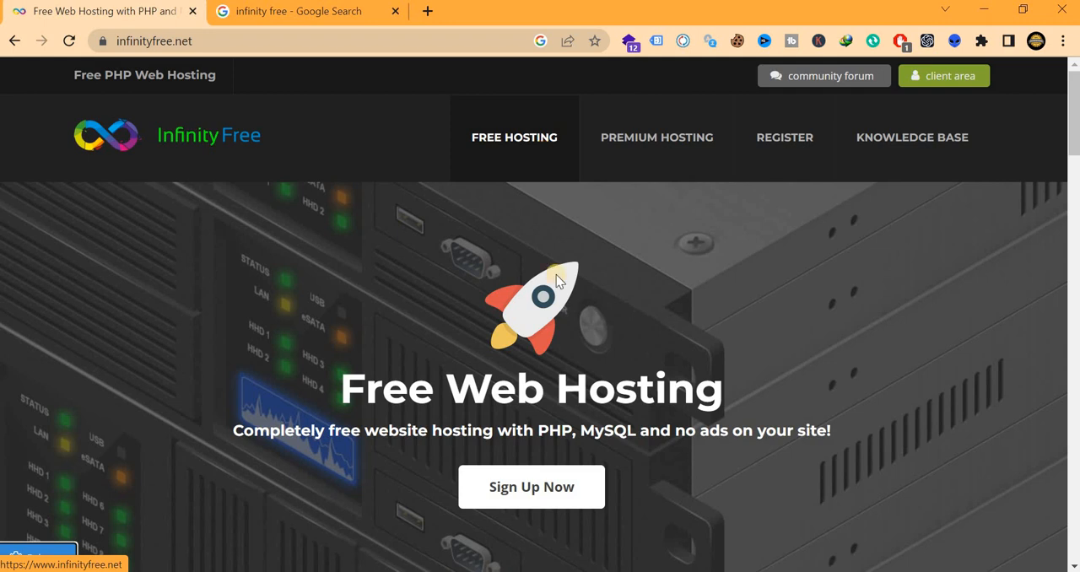
Sign up for a free InfinityFree account with the email address and account password, agree to the terms of service, and create the profile
click(538, 502)
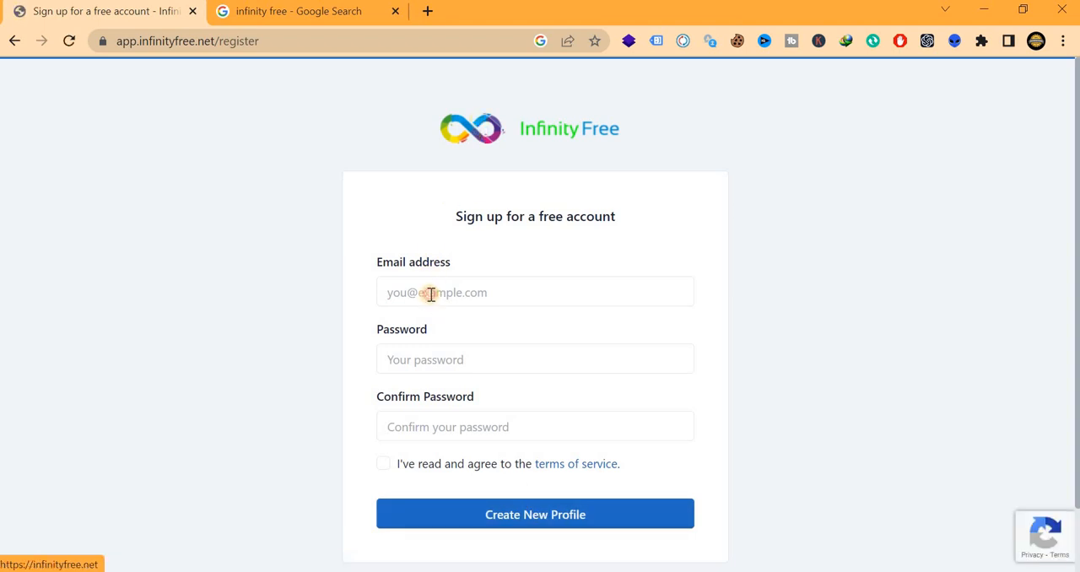
click(432, 292)
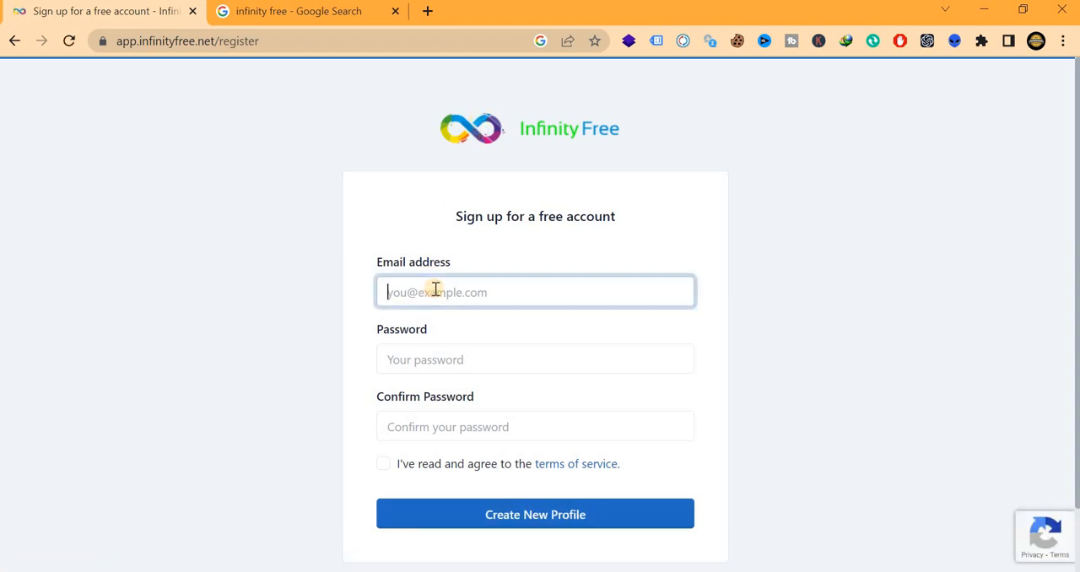
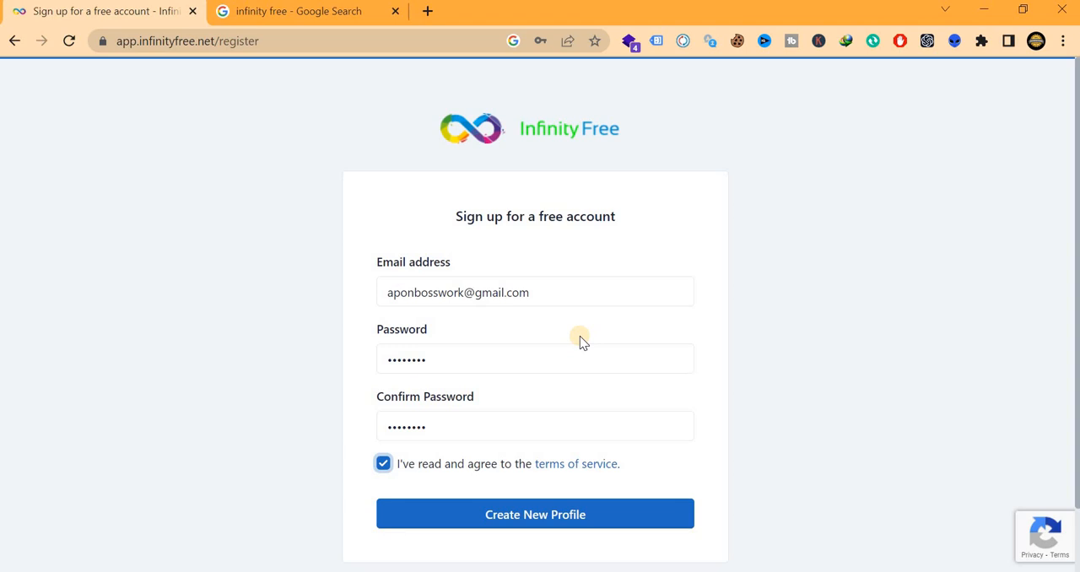
click(548, 515)
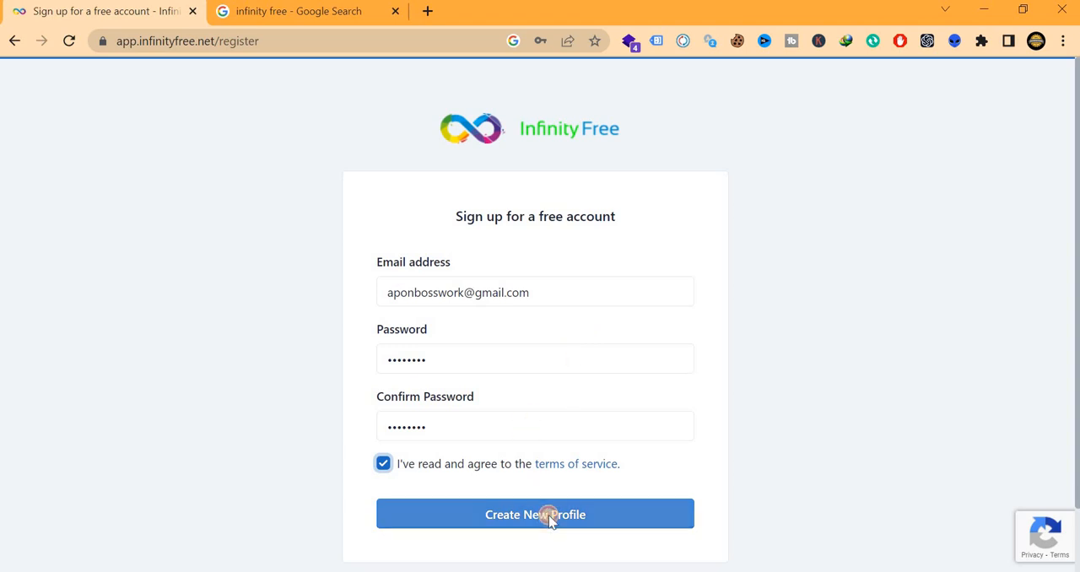
Solve the verification challenge by selecting all images with cars and submit it
scroll(561, 455, down, 1)
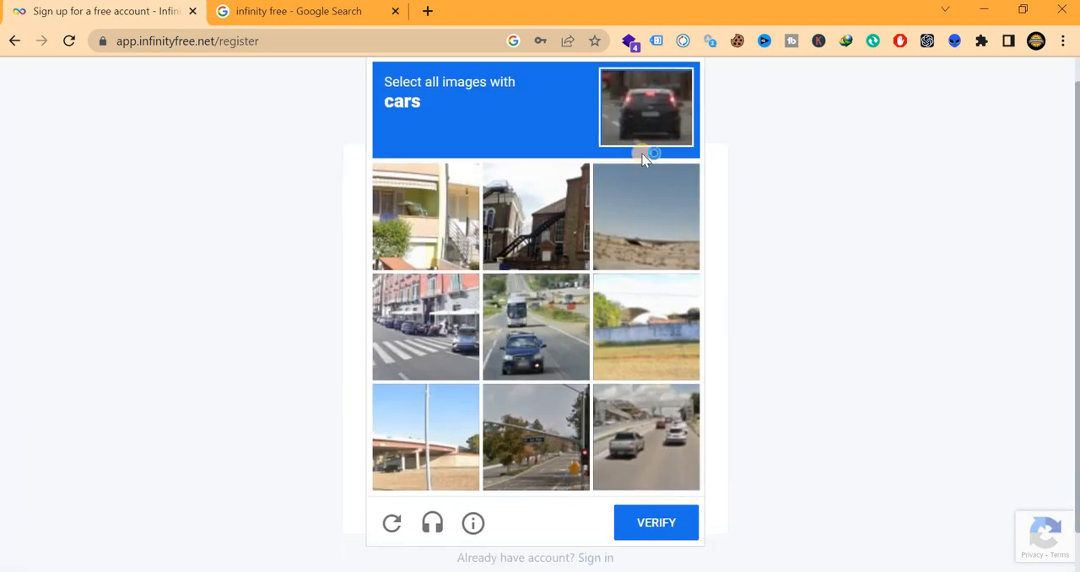
scroll(446, 92, up, 1)
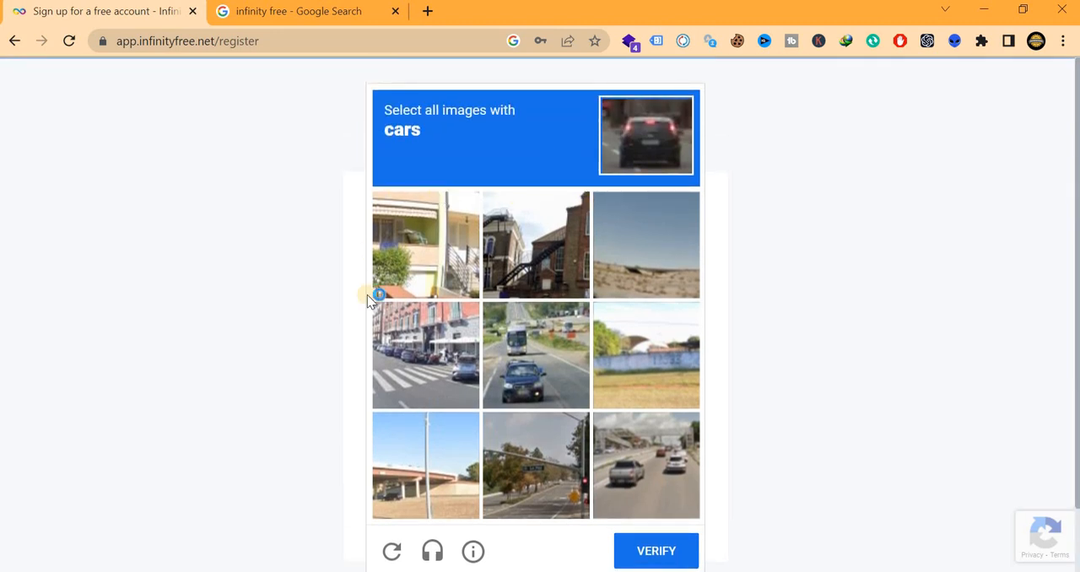
scroll(515, 329, down, 1)
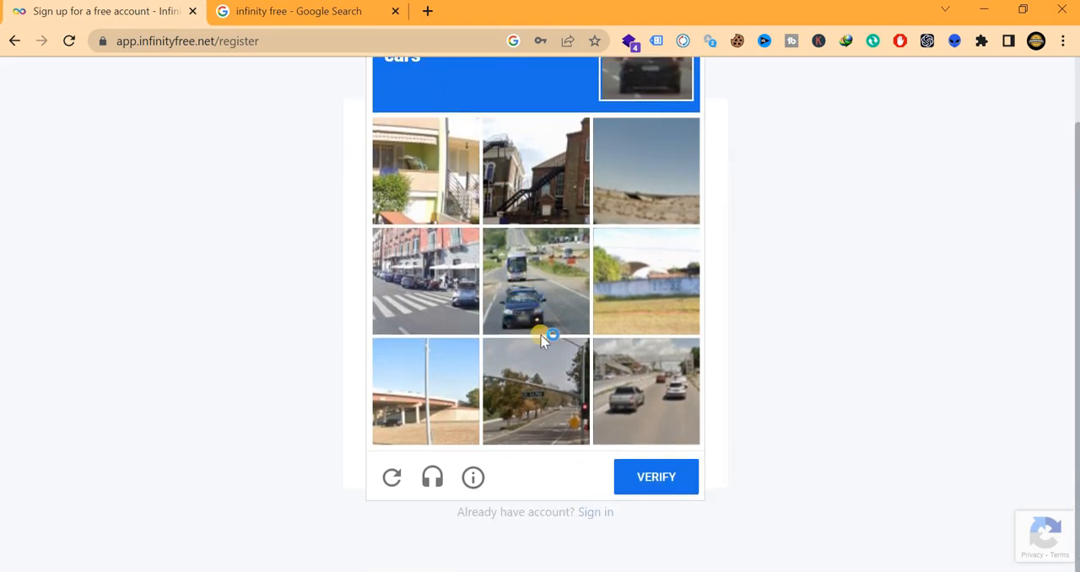
scroll(541, 341, up, 1)
click(541, 354)
click(660, 449)
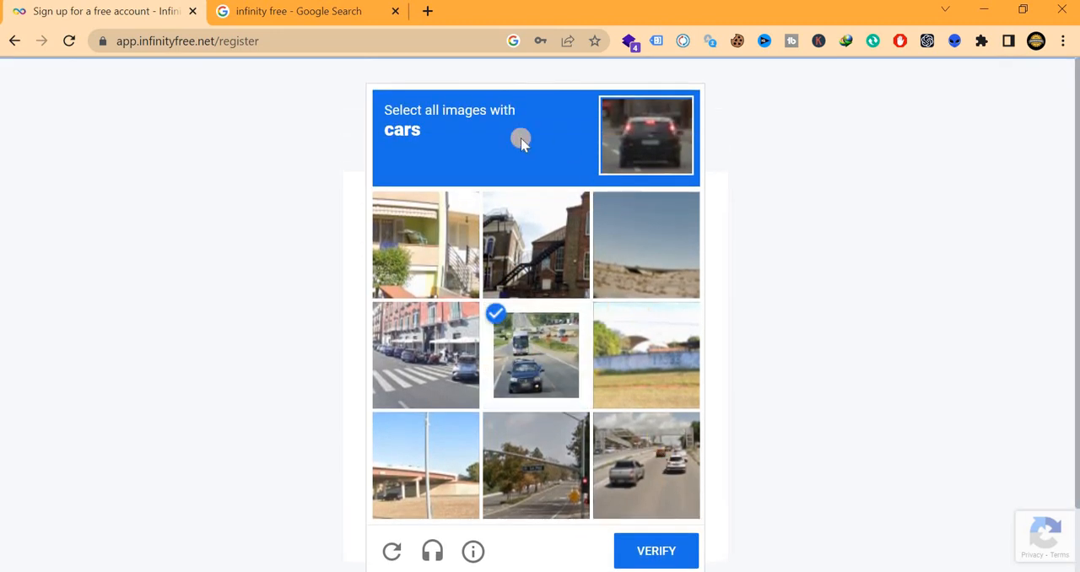
click(420, 363)
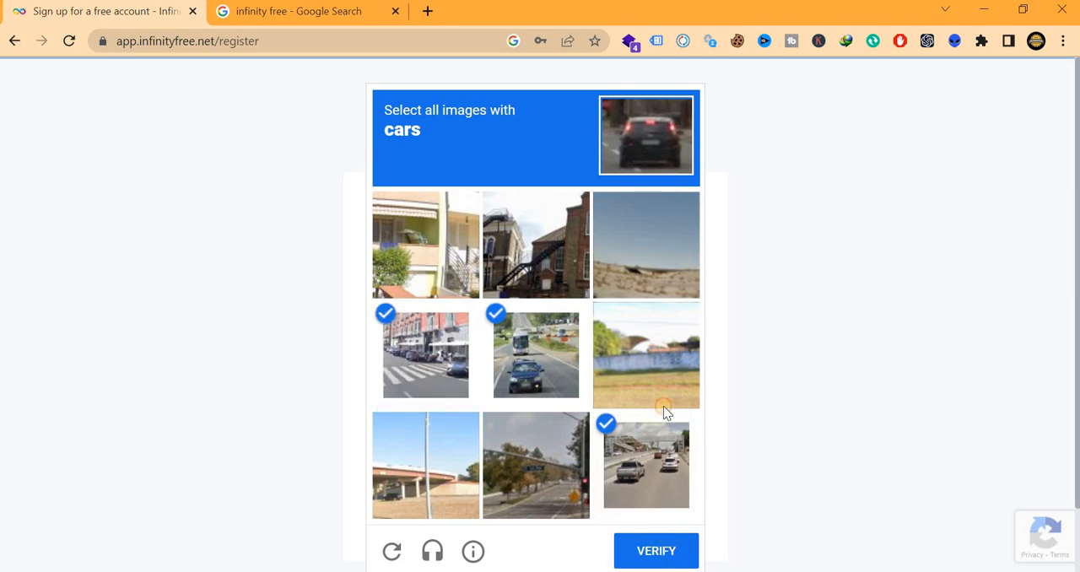
scroll(526, 366, down, 1)
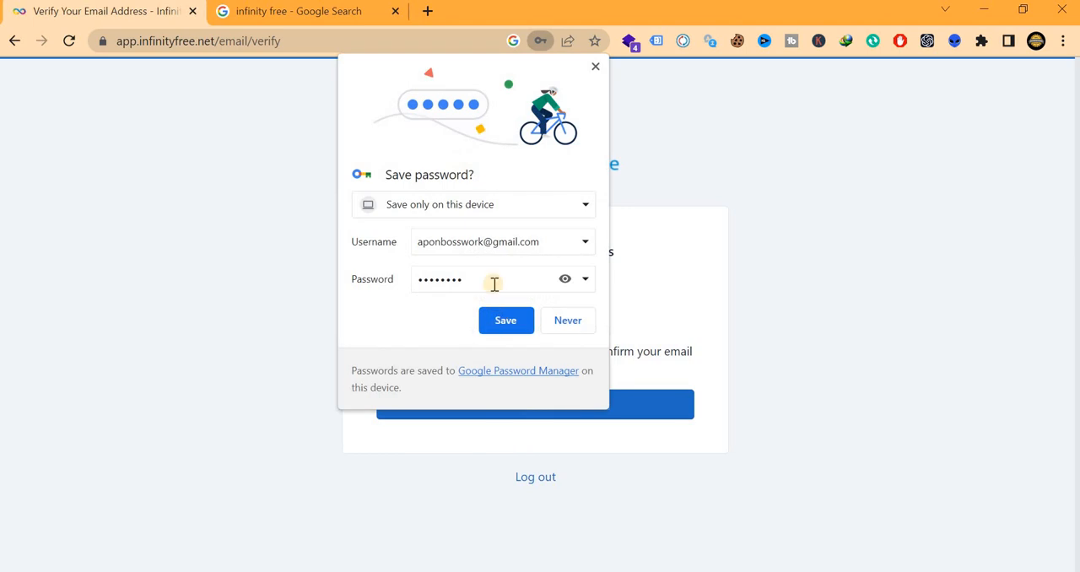
Save the account login in the browser and resend the InfinityFree verification email
click(498, 329)
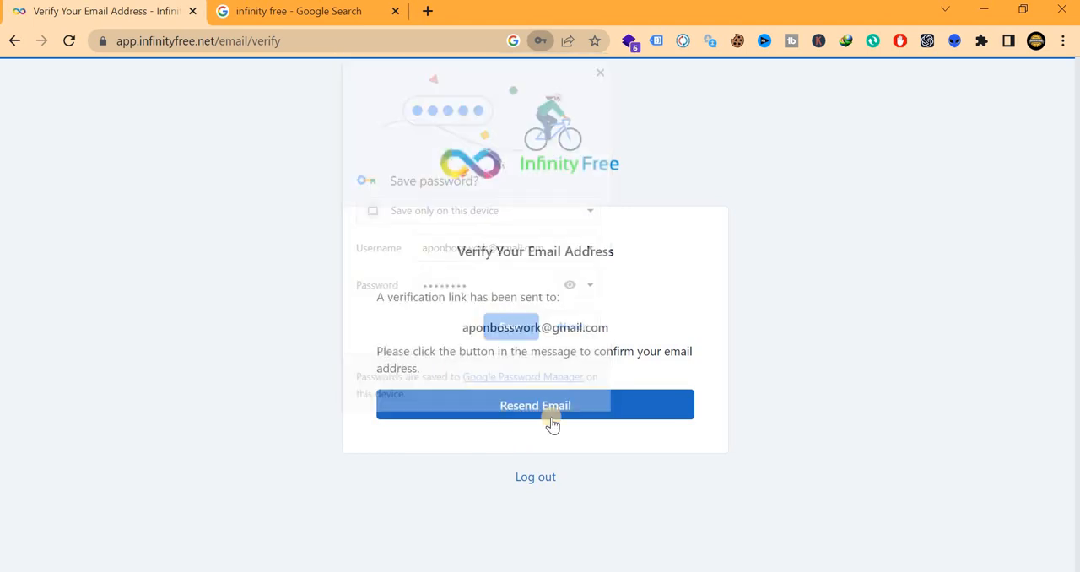
click(524, 407)
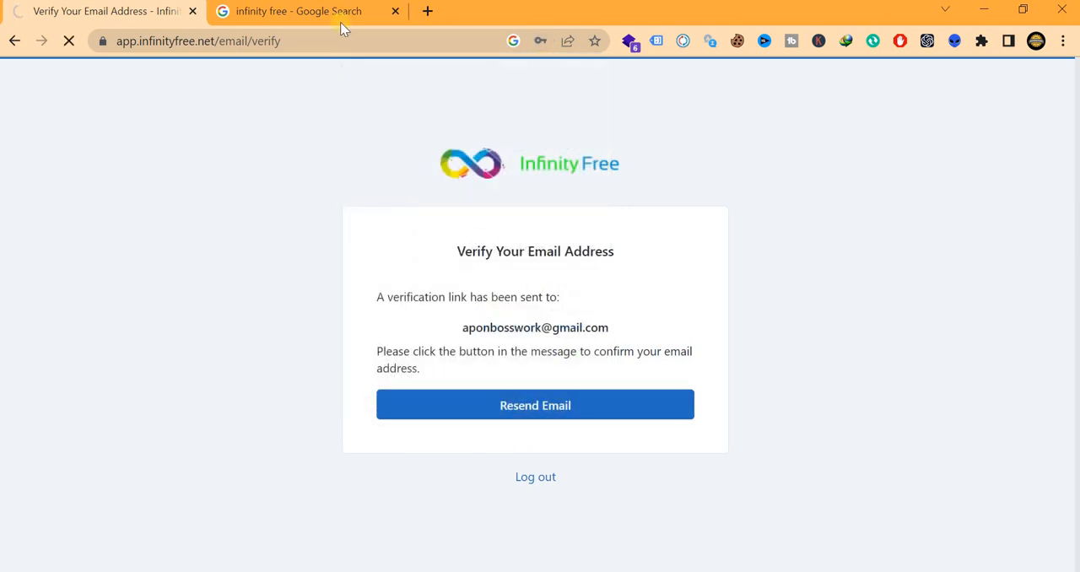
Verify the email address through the InfinityFree message in Gmail, agree to the site's privacy notice, and close the message's tab
click(427, 12)
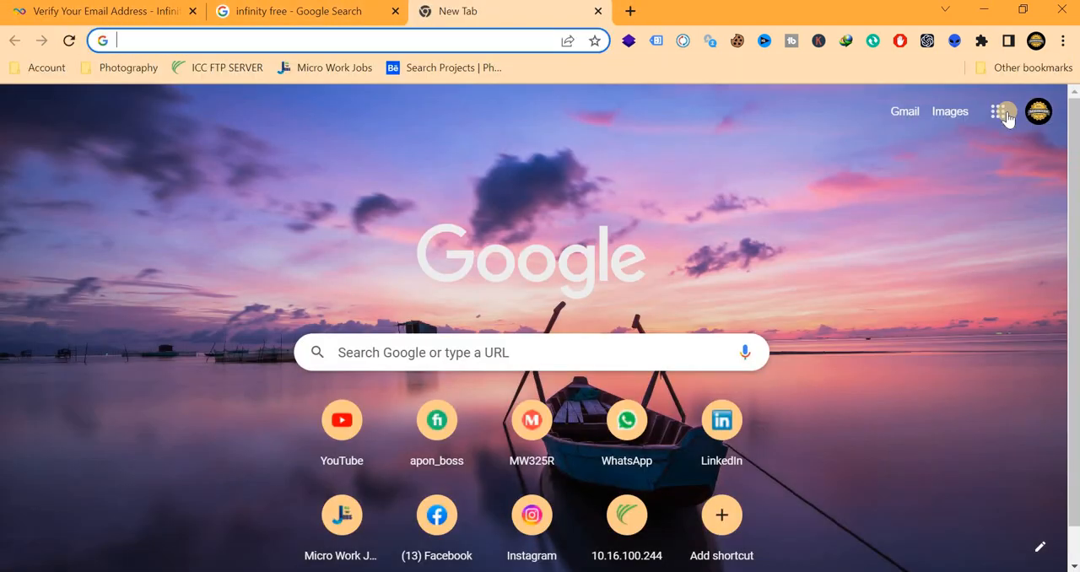
click(1004, 115)
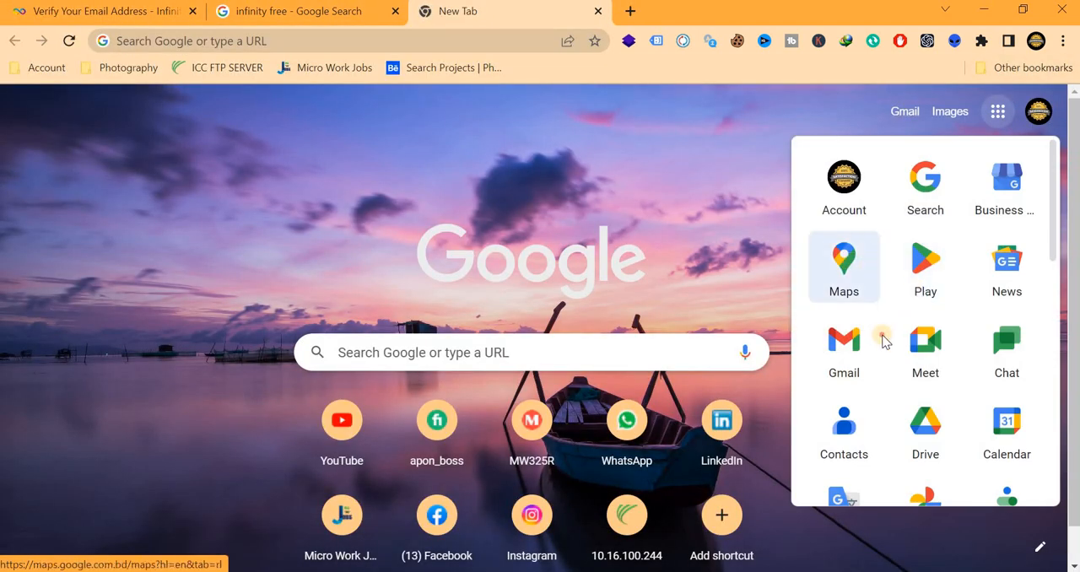
click(856, 342)
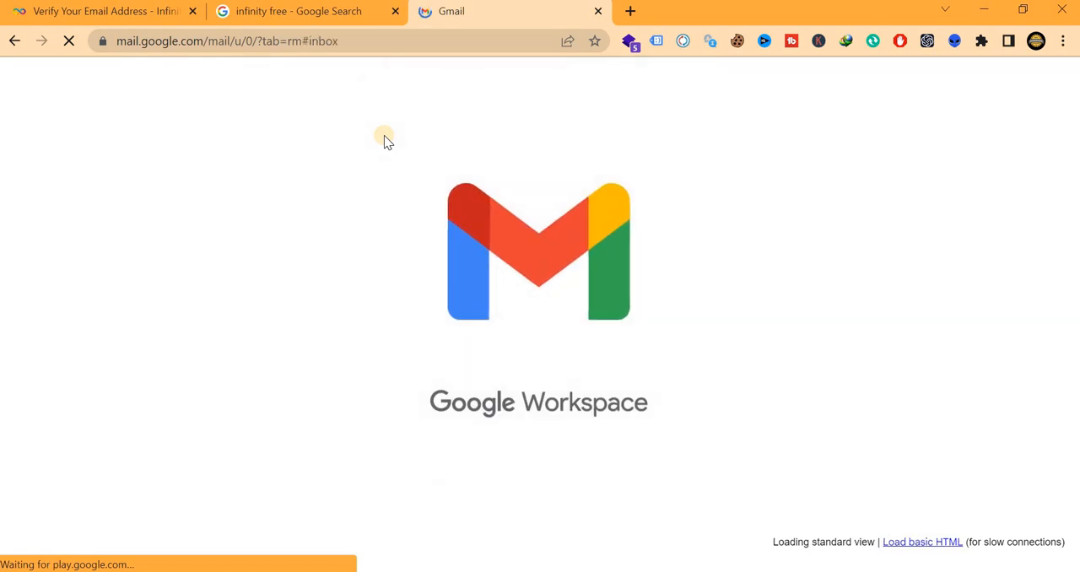
click(549, 216)
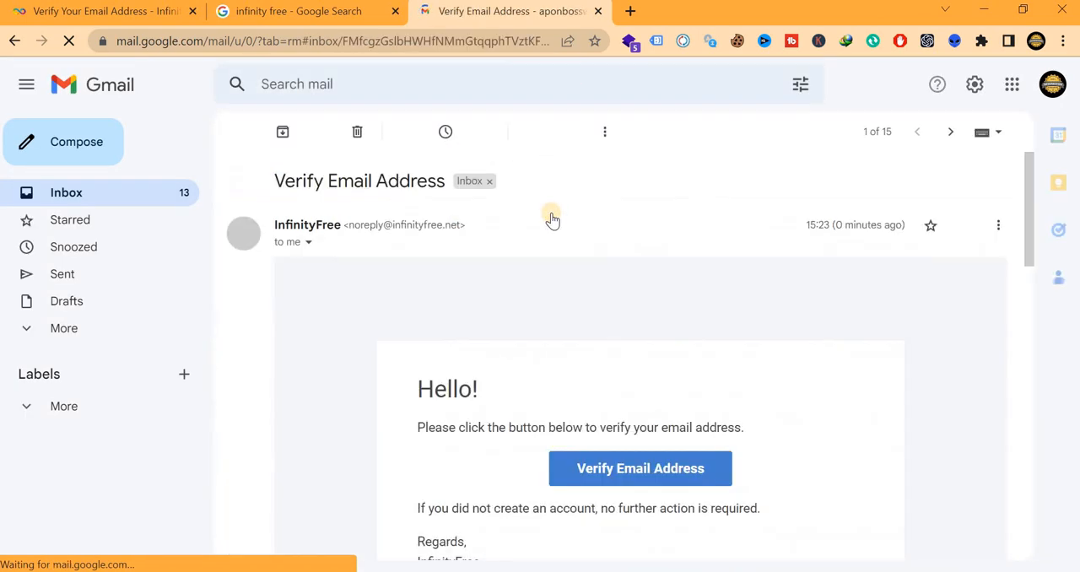
scroll(622, 315, down, 2)
click(632, 297)
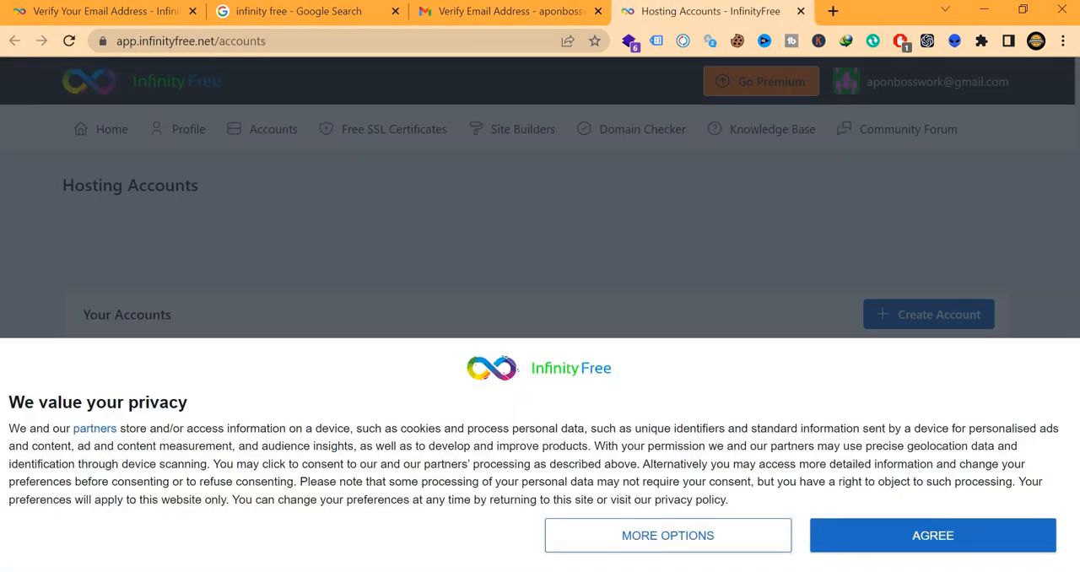
click(882, 536)
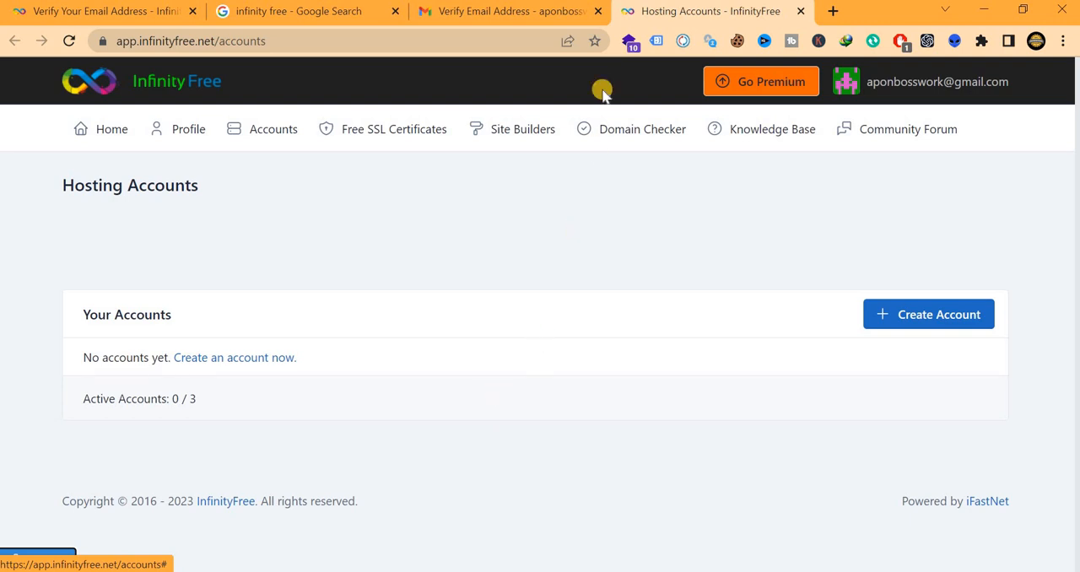
click(598, 11)
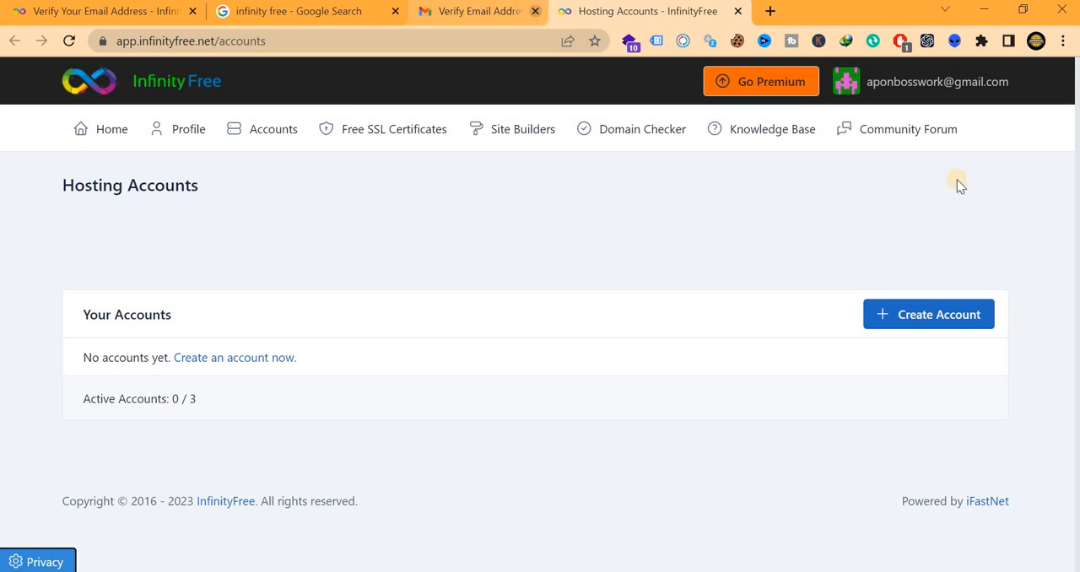
Start creating a new hosting account and, after viewing the Custom Domain option, choose Subdomain as the domain type
click(945, 325)
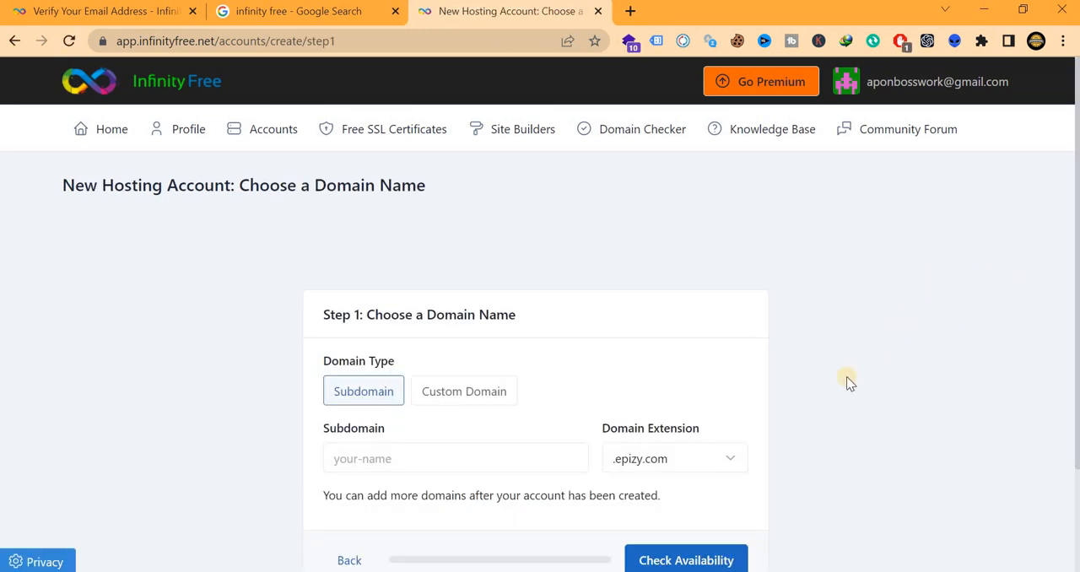
scroll(502, 259, down, 1)
scroll(501, 261, down, 1)
click(472, 314)
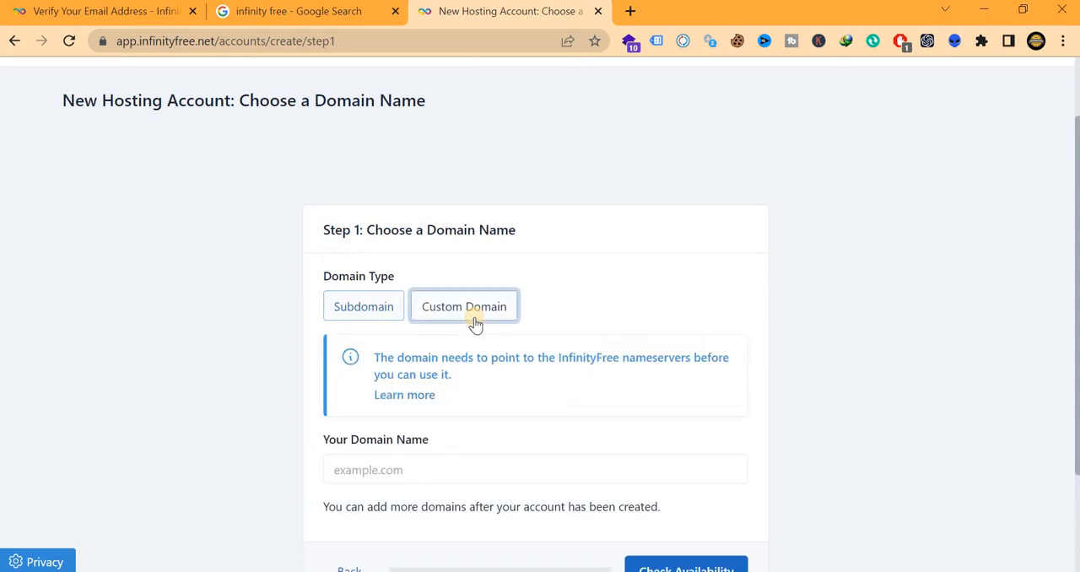
click(348, 319)
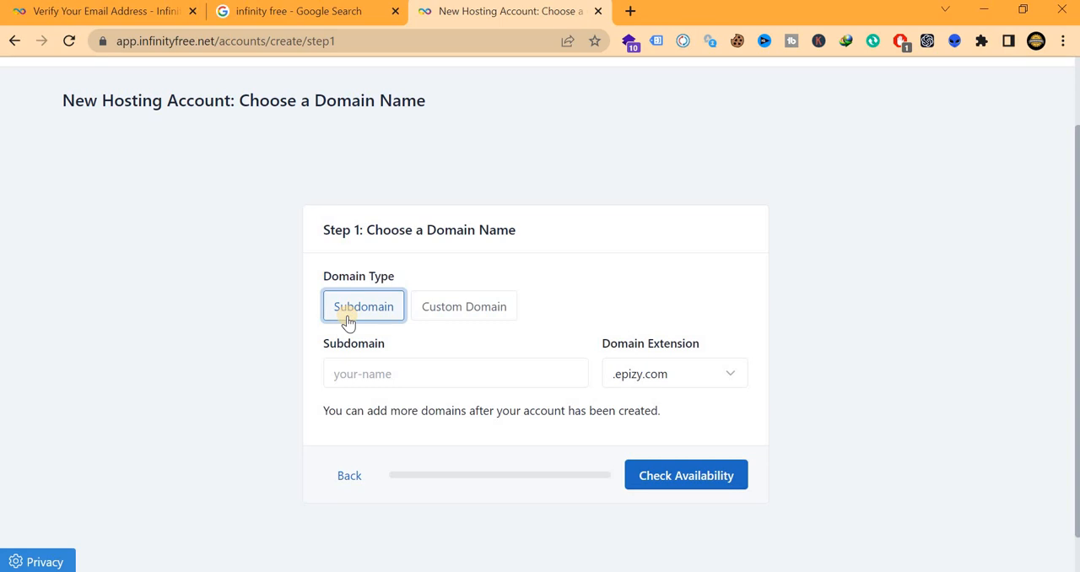
Look through the available domain extensions and set the subdomain's extension to .infinityfreeapp.com
click(705, 375)
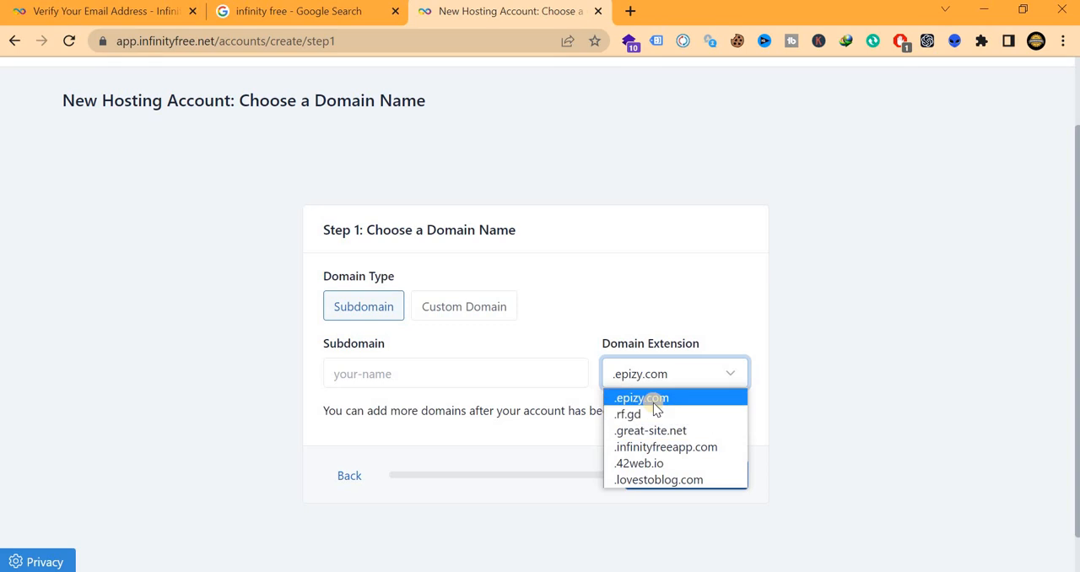
click(702, 447)
click(686, 386)
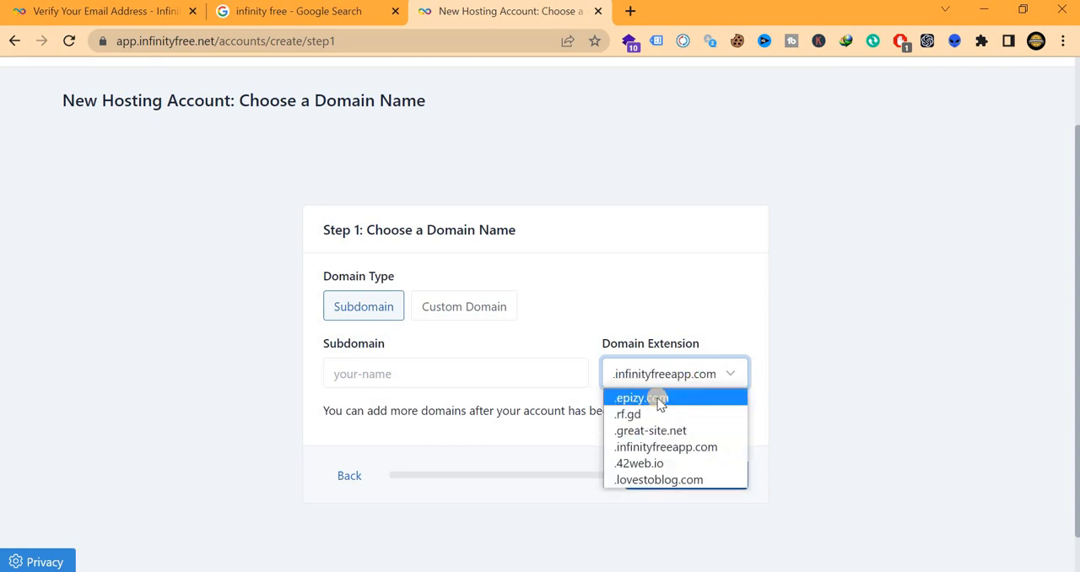
click(661, 399)
click(707, 375)
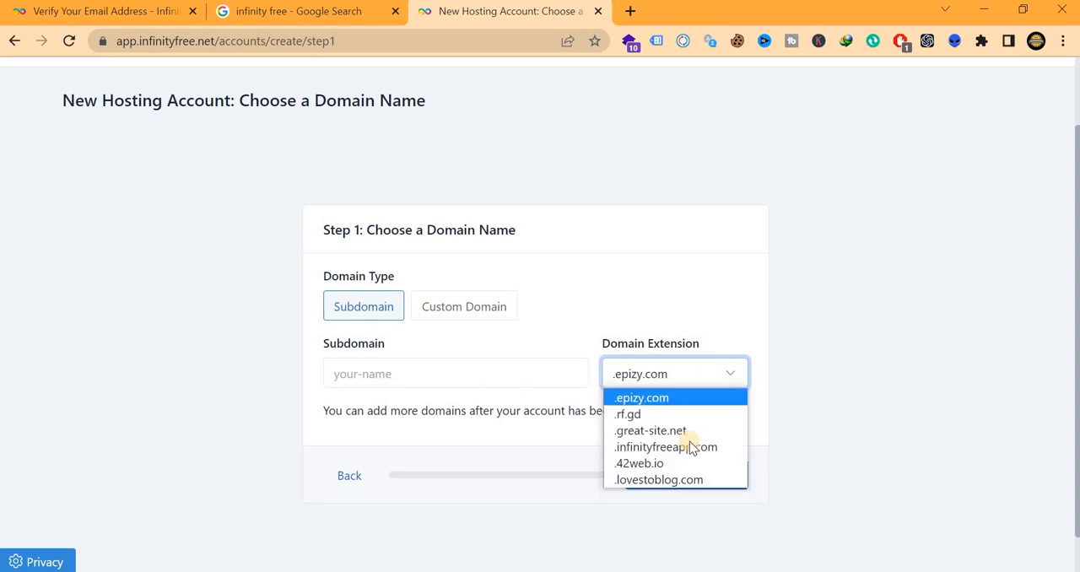
click(687, 447)
click(676, 371)
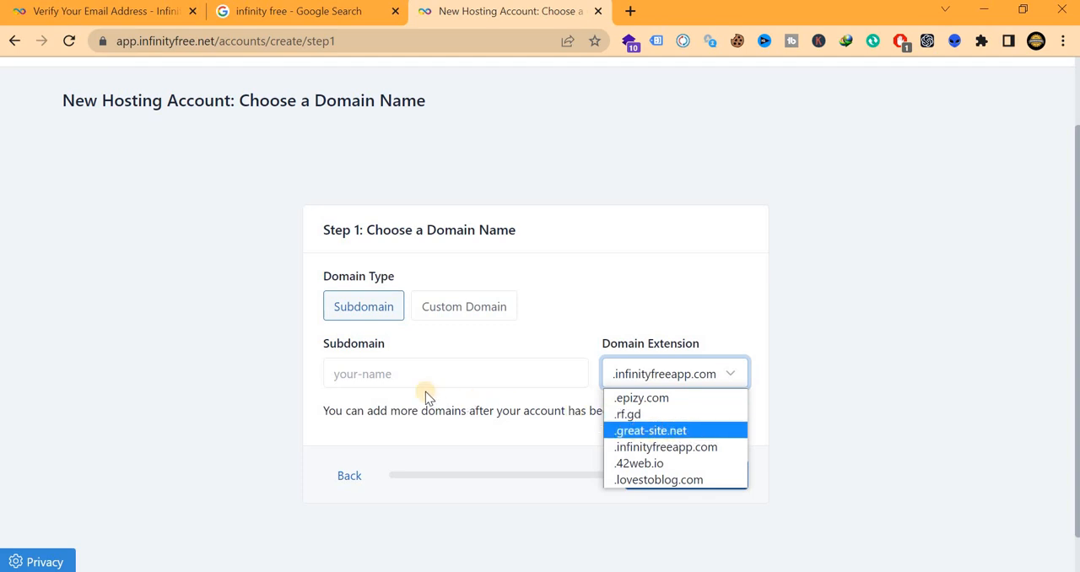
Set the subdomain's extension to .great-site.net and leave the subdomain name empty
key(Return)
click(393, 374)
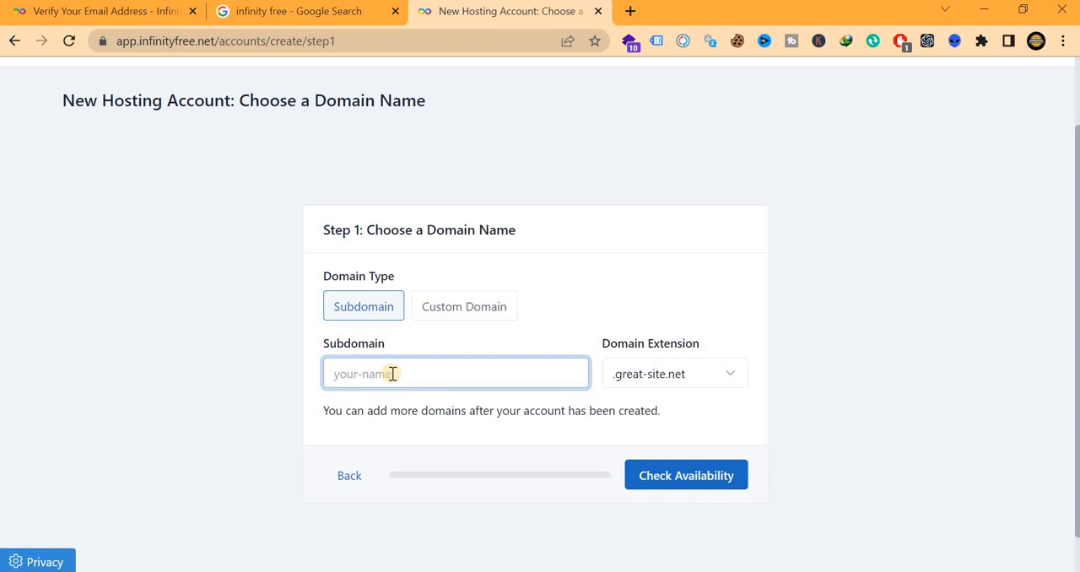
text(F)
text(h)
key(BackSpace)
key(BackSpace)
key(BackSpace)
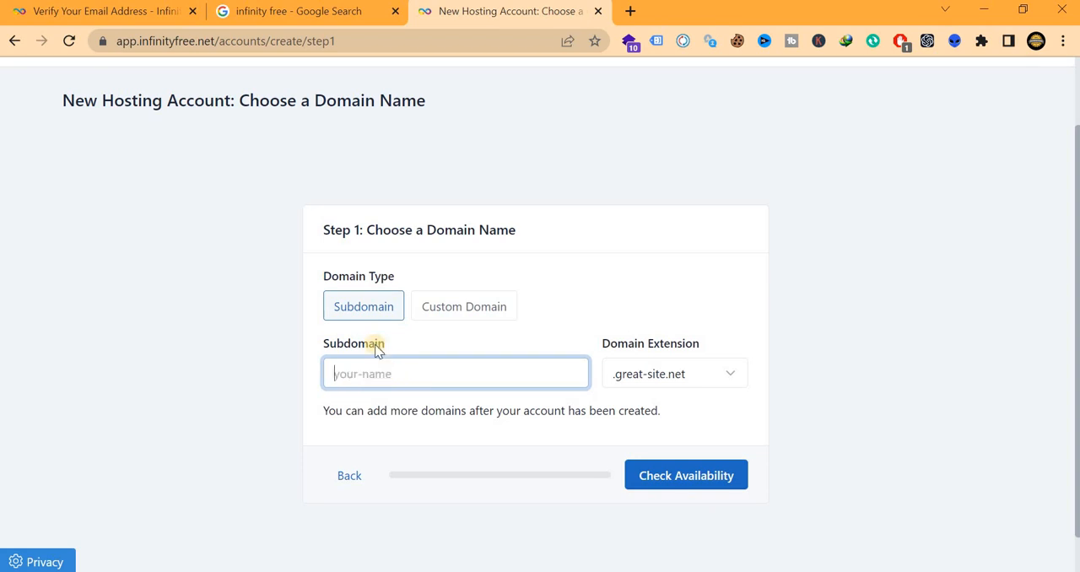
Try "deshi arong" as the subdomain name and check its availability
text(deshi arong)
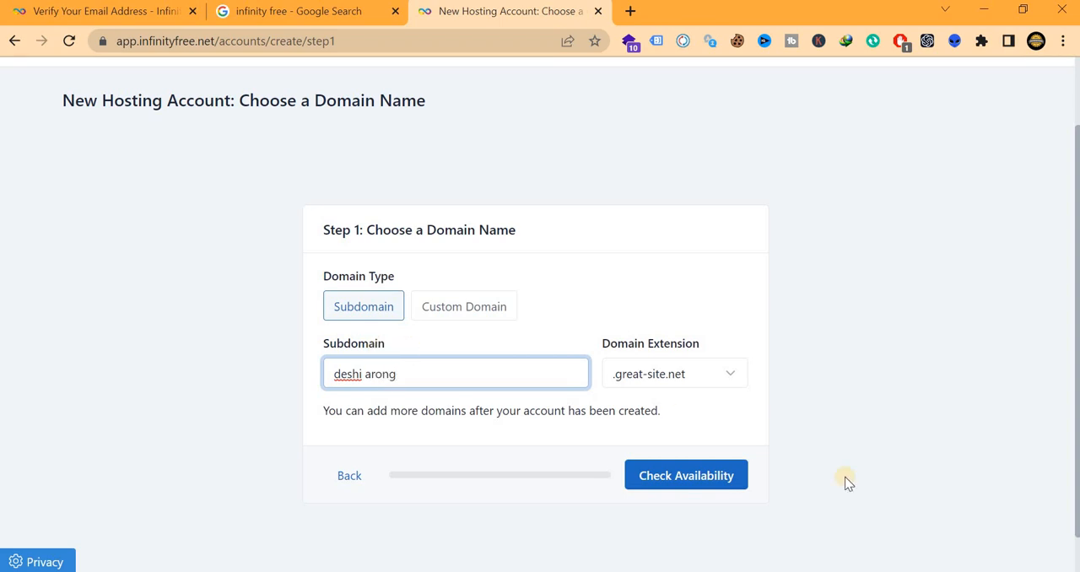
click(633, 472)
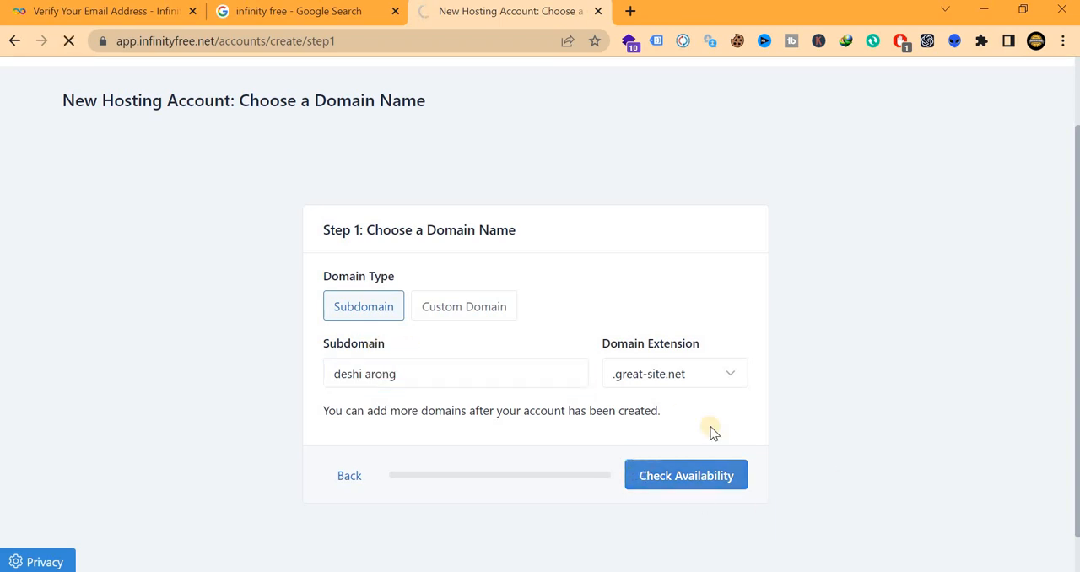
scroll(447, 345, down, 2)
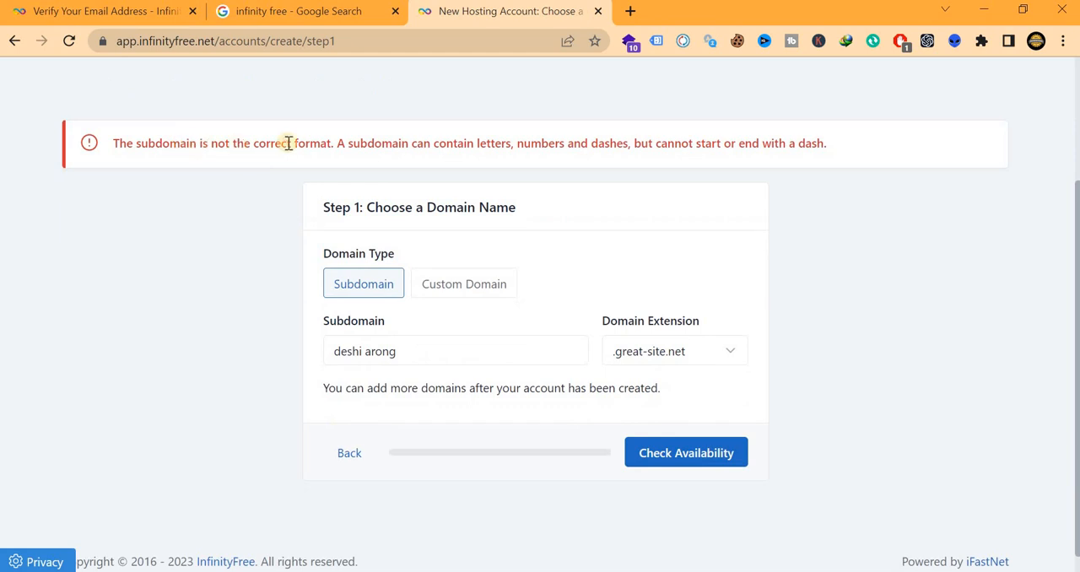
Replace the space in the subdomain name to make it "deshi_arong" and check its availability again
click(368, 350)
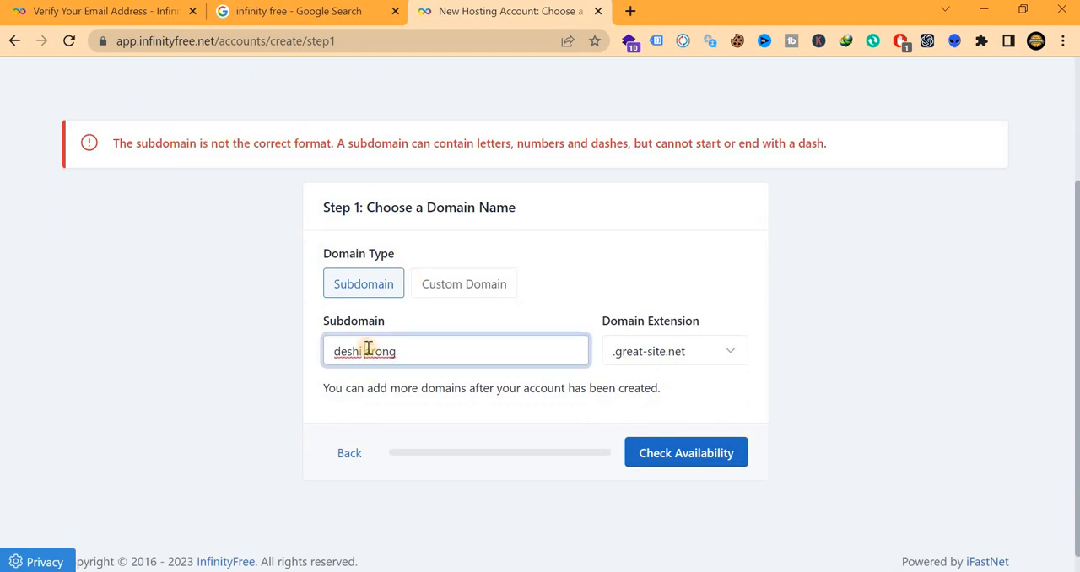
key(BackSpace)
text(-)
click(658, 459)
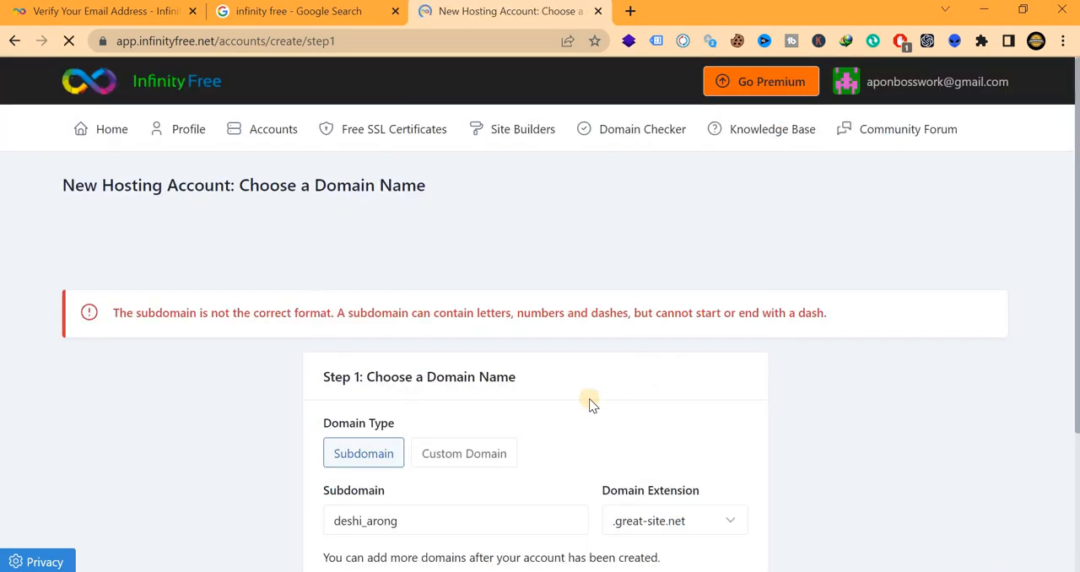
scroll(589, 398, down, 3)
Replace the subdomain name with "fashionvaly" and check its availability
drag(404, 332, 274, 333)
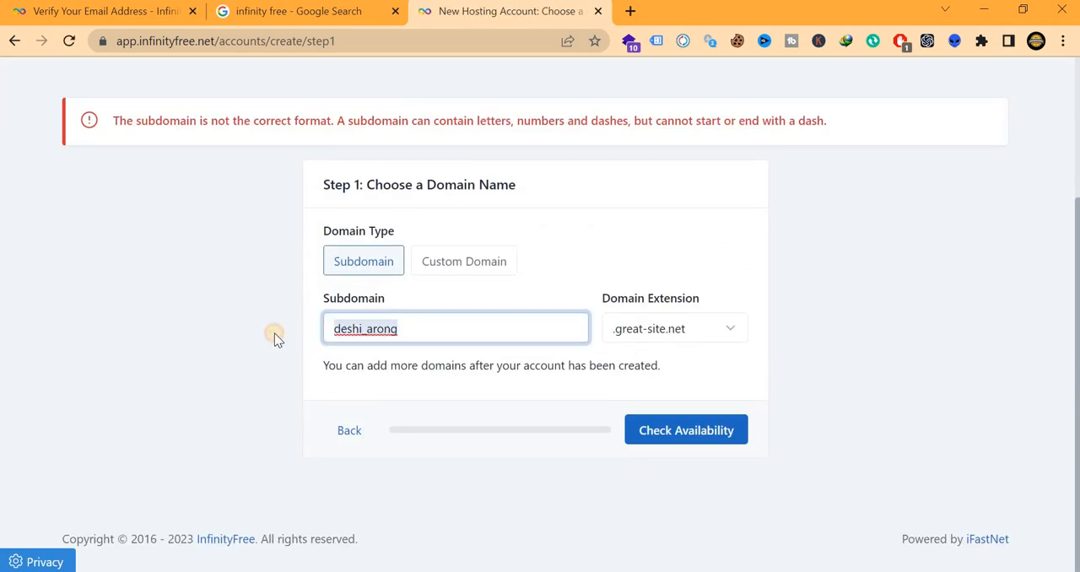
key(BackSpace)
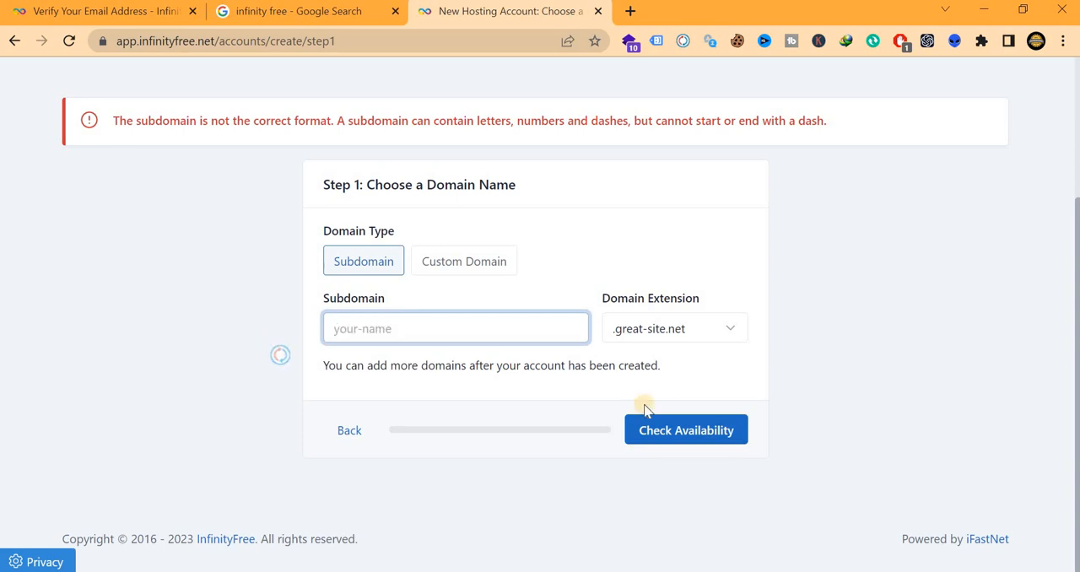
text(fashionvaly)
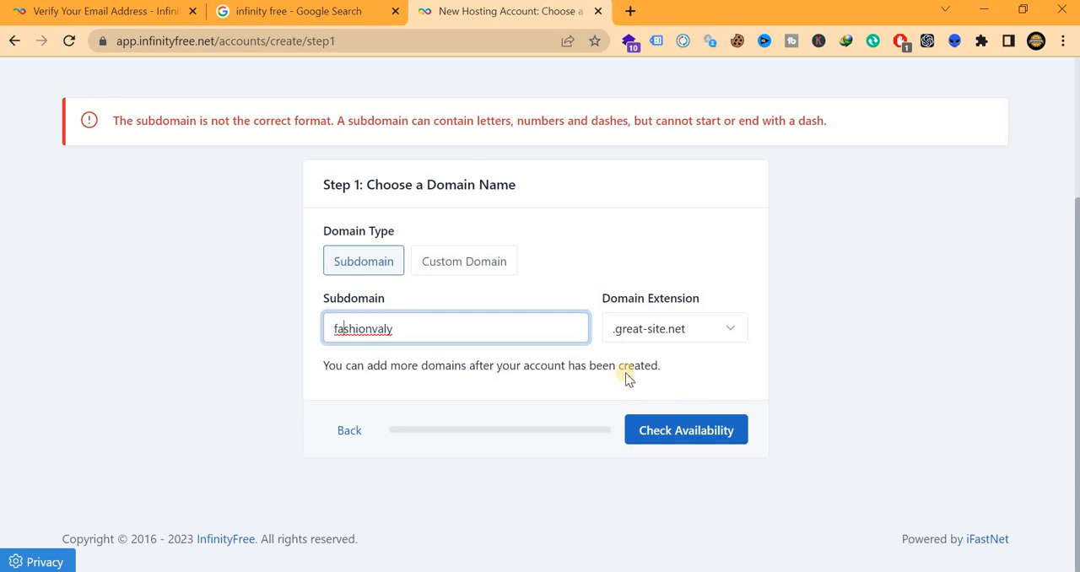
click(685, 434)
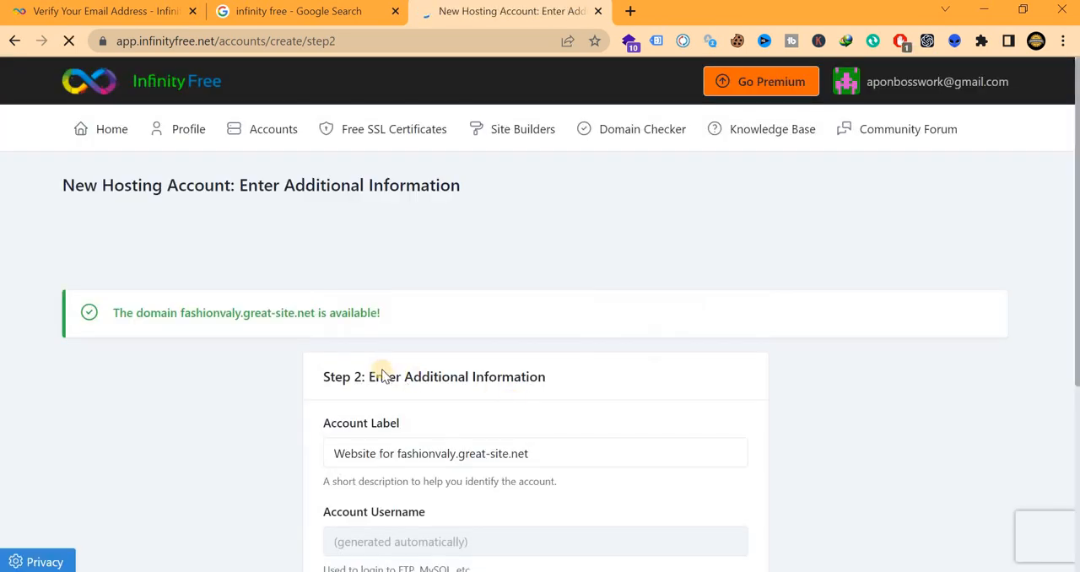
Look over the additional information form and select the whole account label text
scroll(413, 369, down, 1)
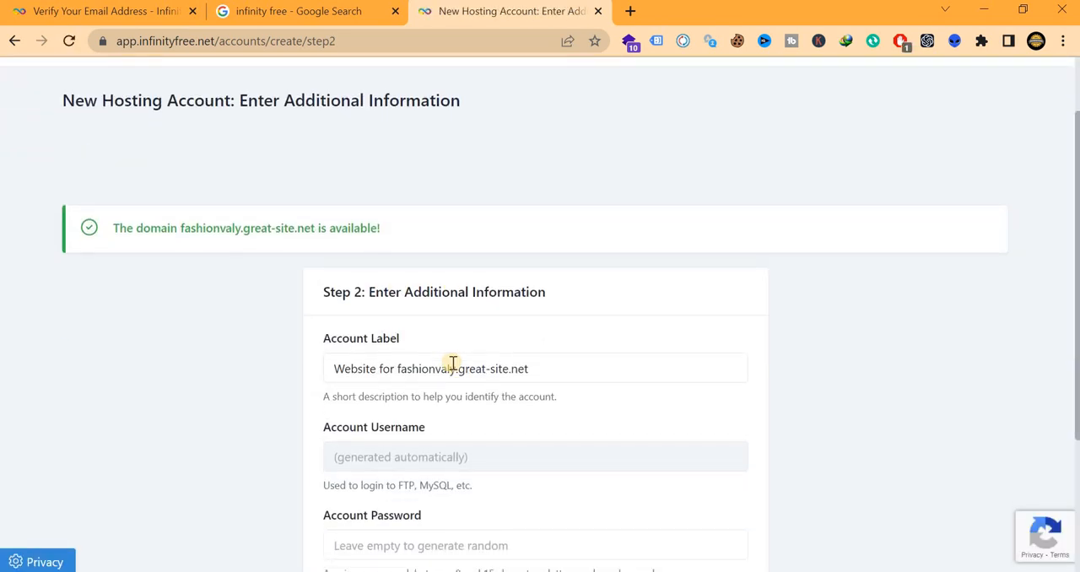
scroll(439, 379, down, 1)
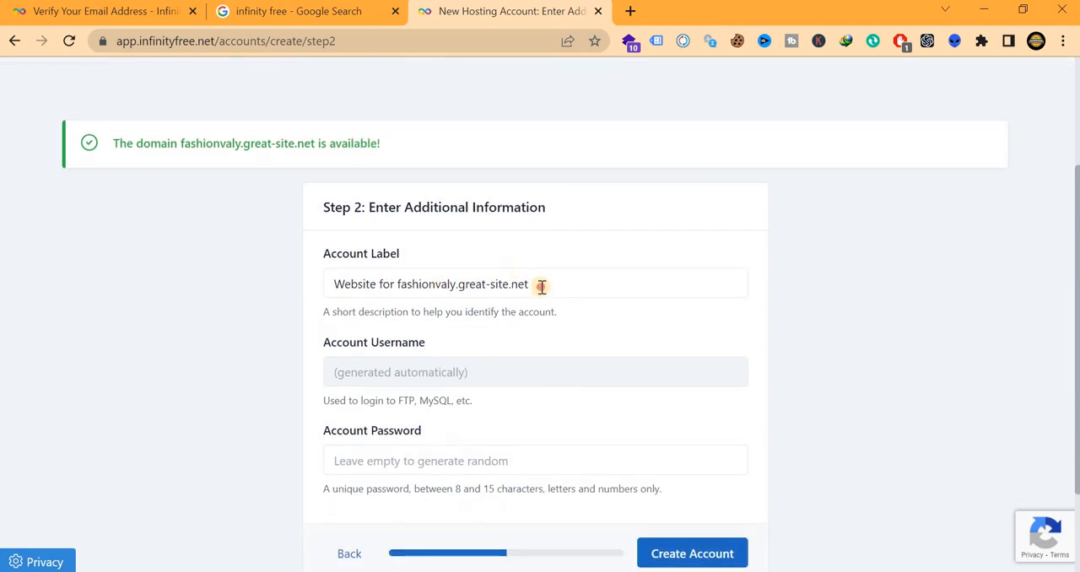
drag(538, 285, 268, 288)
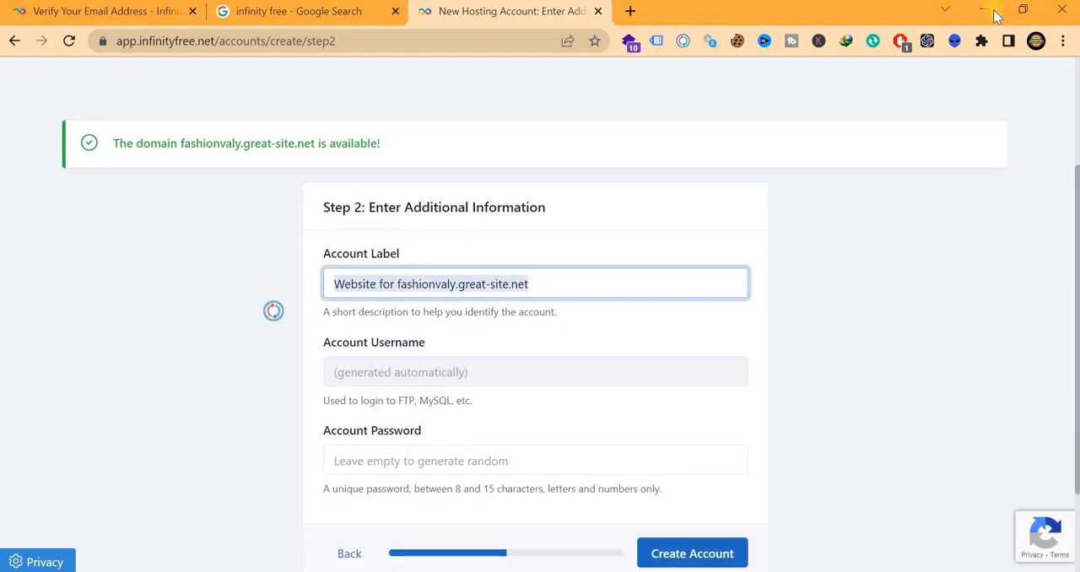
Minimise the browser and create a new Microsoft Access database on the desktop named "test site"
click(945, 10)
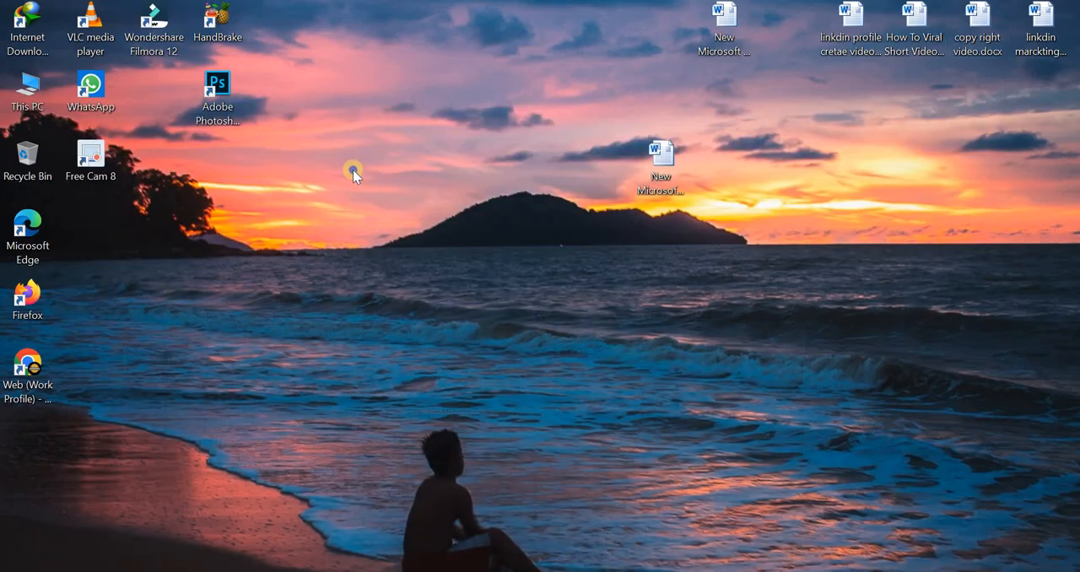
right_click(438, 182)
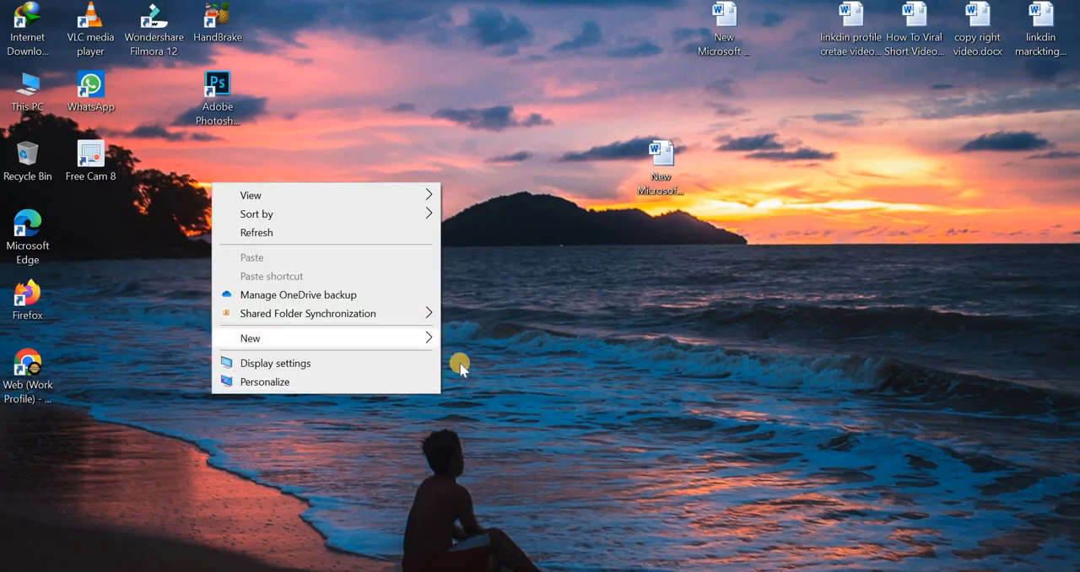
mouse_move(397, 337)
click(537, 384)
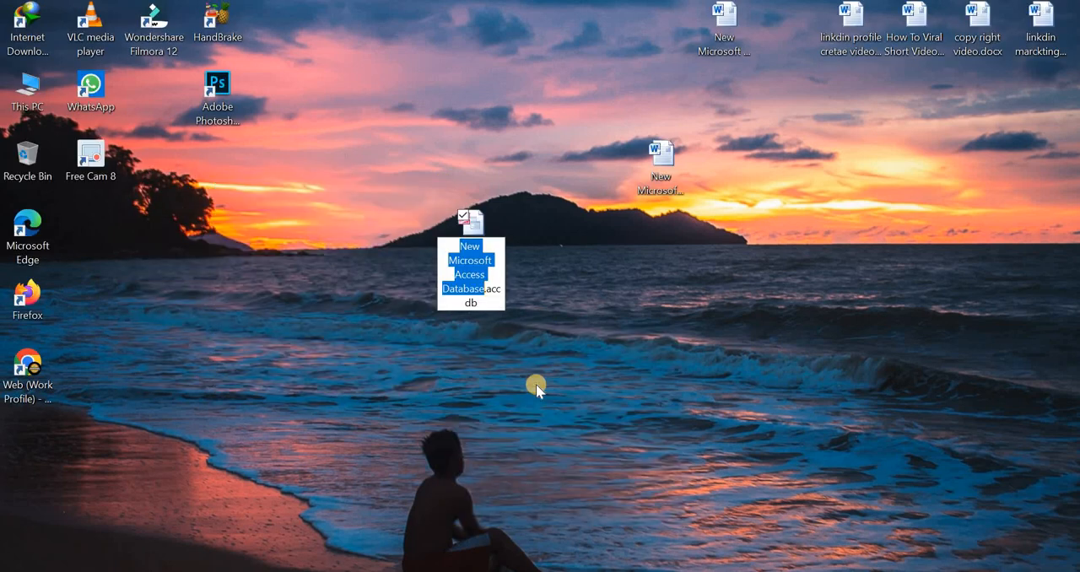
key(BackSpace)
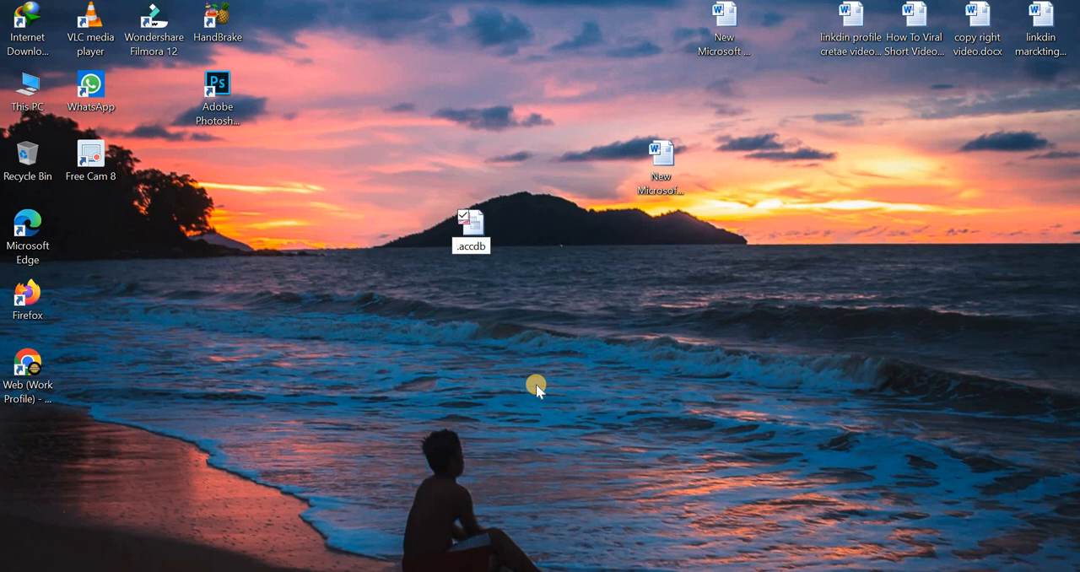
text(test)
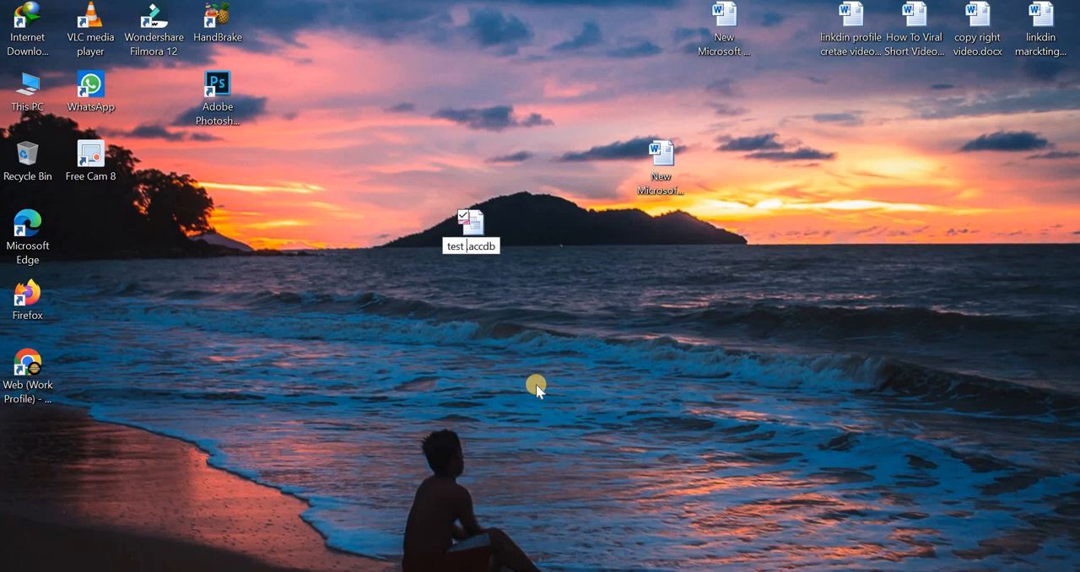
text( site)
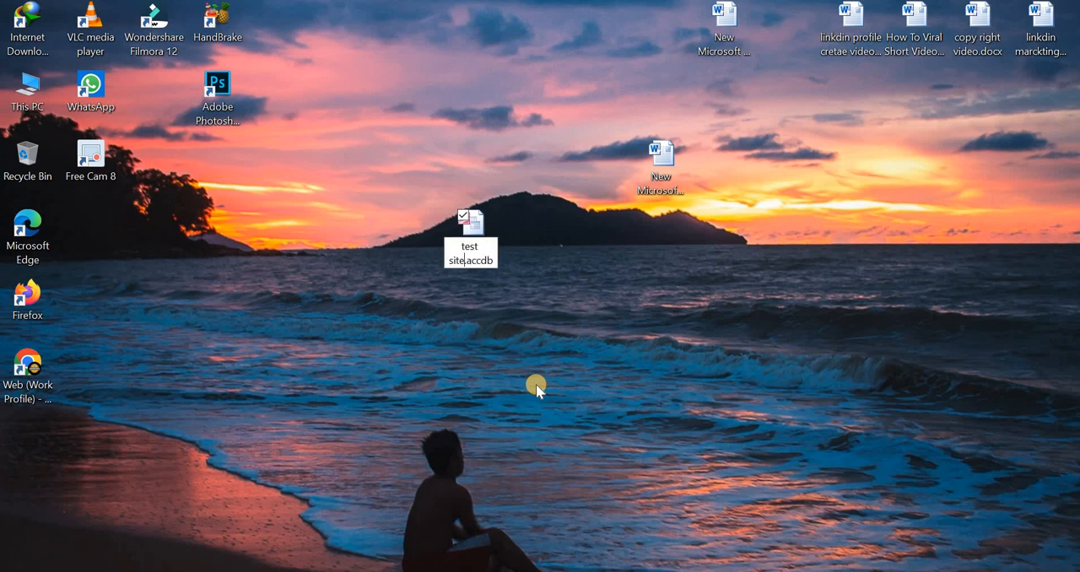
key(Return)
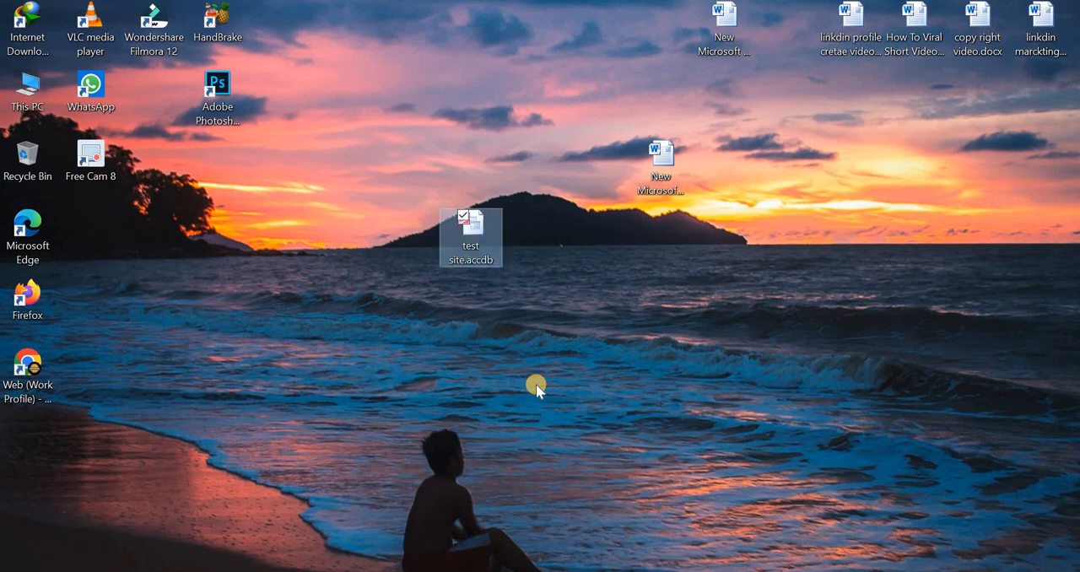
Open the "test site" database in Microsoft Access and dismiss the Office Activation Wizard
double_click(478, 221)
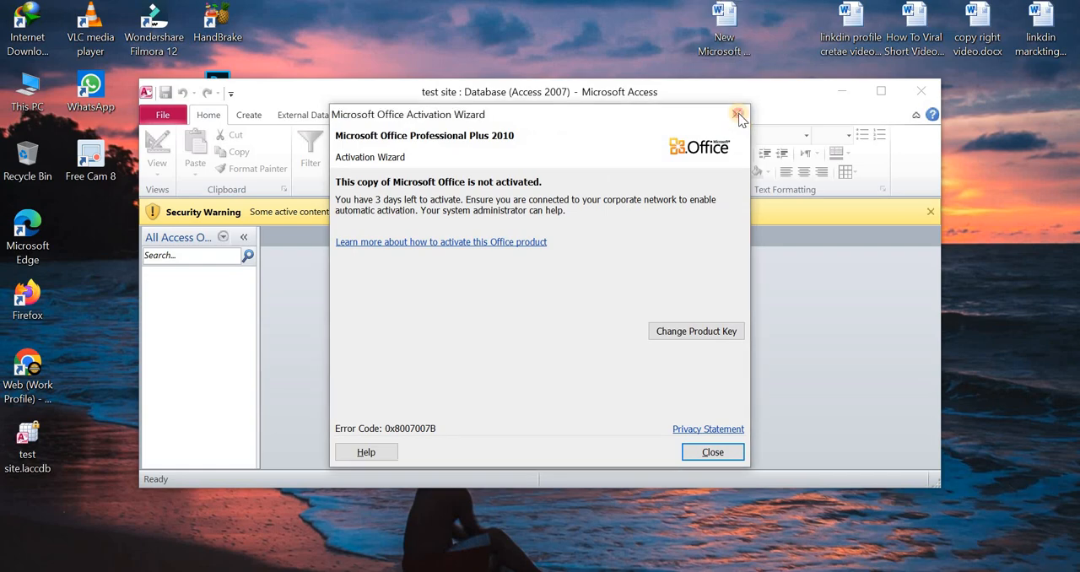
click(738, 116)
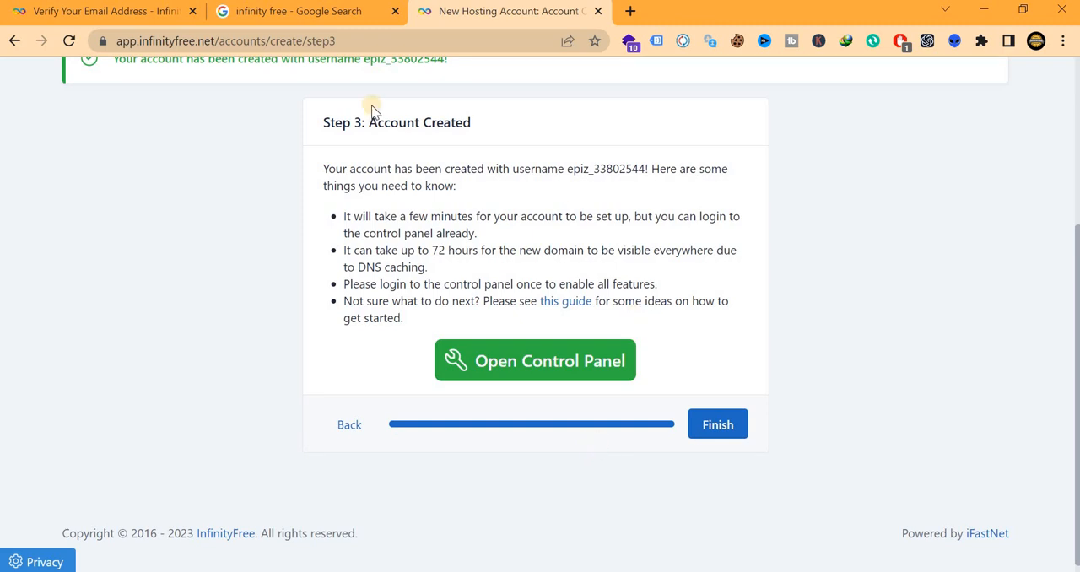
Read the account-created notes and finish the hosting account setup
scroll(377, 143, up, 2)
scroll(494, 192, down, 2)
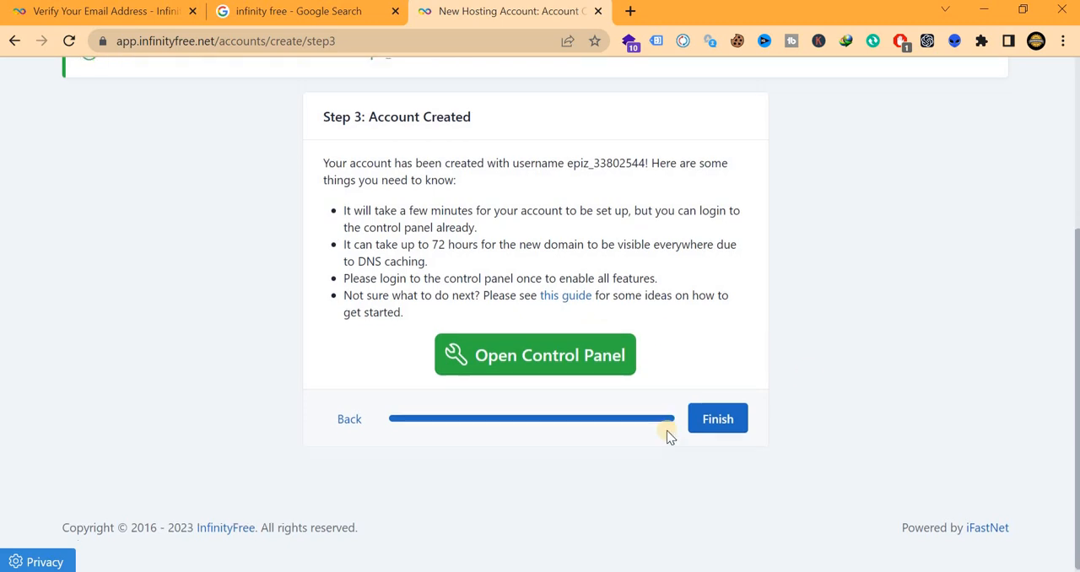
click(729, 413)
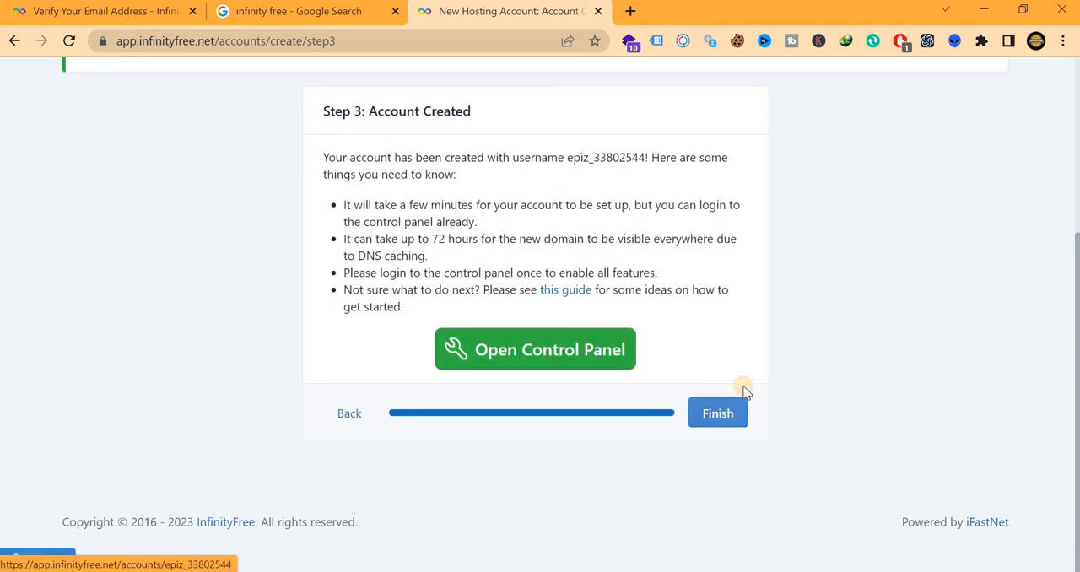
Examine the new hosting account's details and select its username
scroll(535, 258, down, 4)
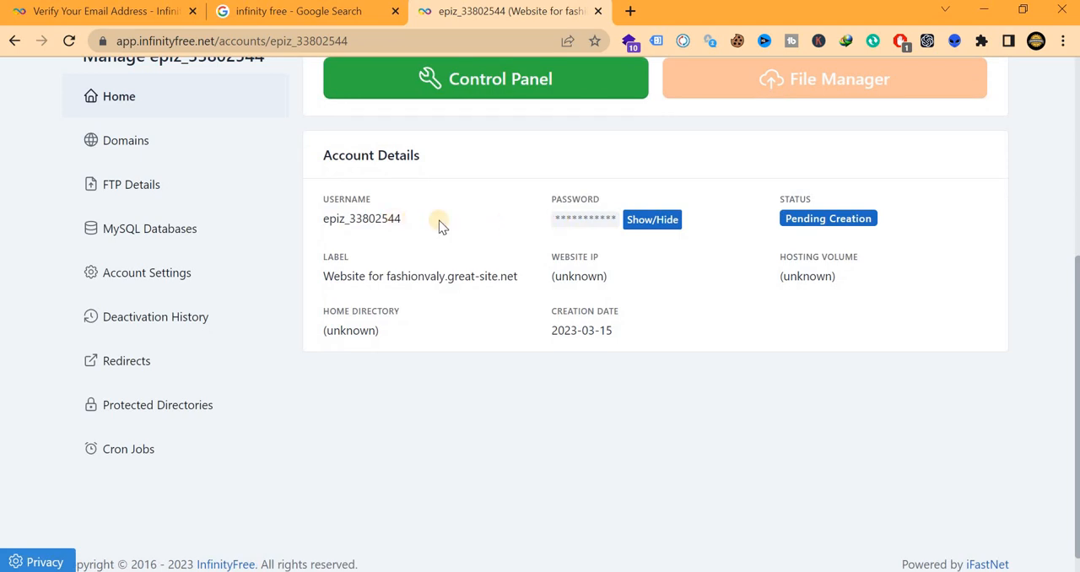
drag(439, 220, 459, 301)
scroll(459, 301, up, 3)
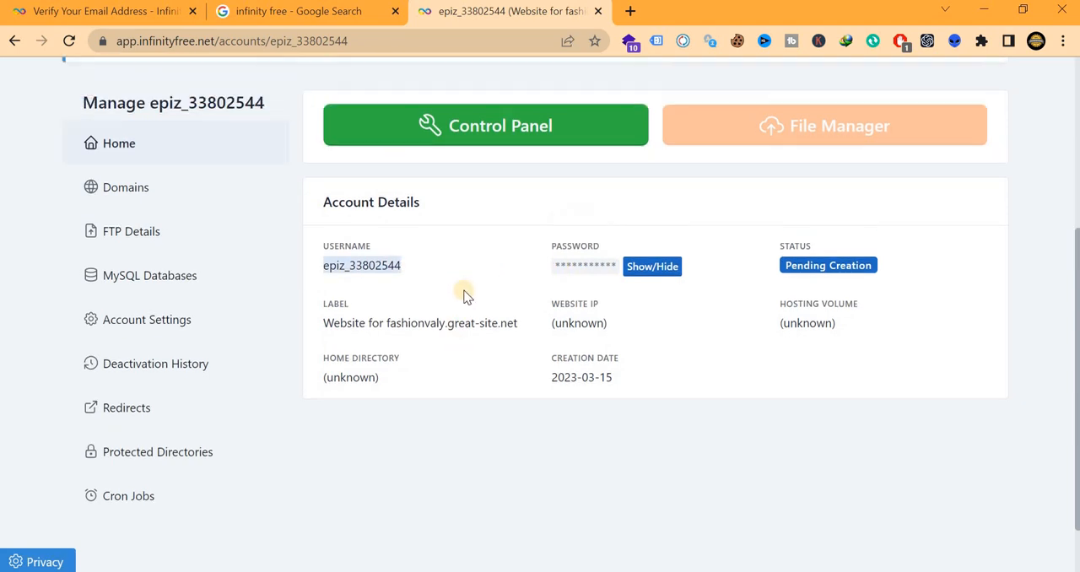
scroll(369, 205, up, 1)
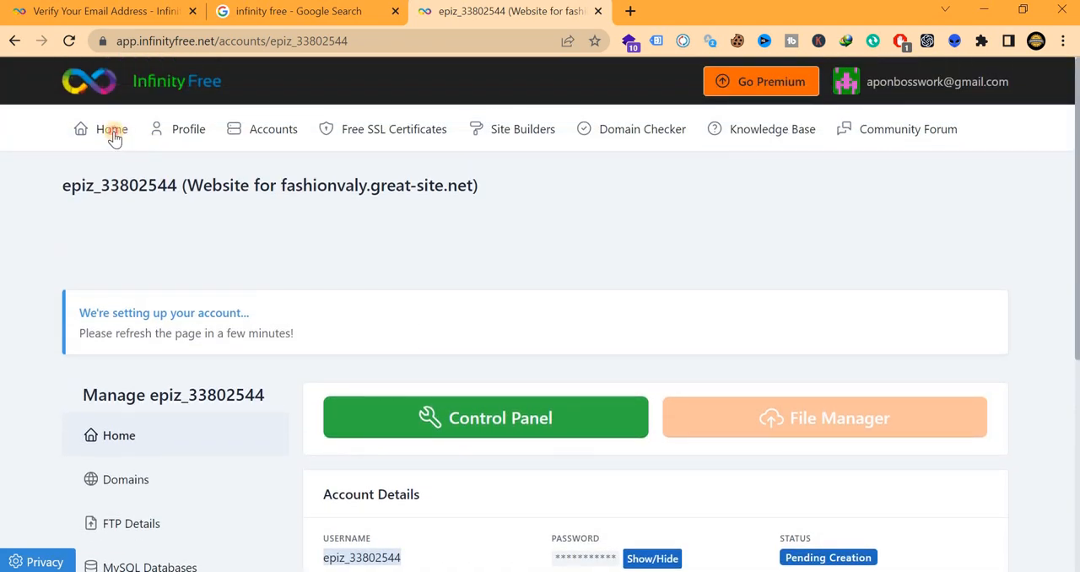
Go to the list of hosting accounts and reopen the account for fashionvaly.great-site.net
click(425, 141)
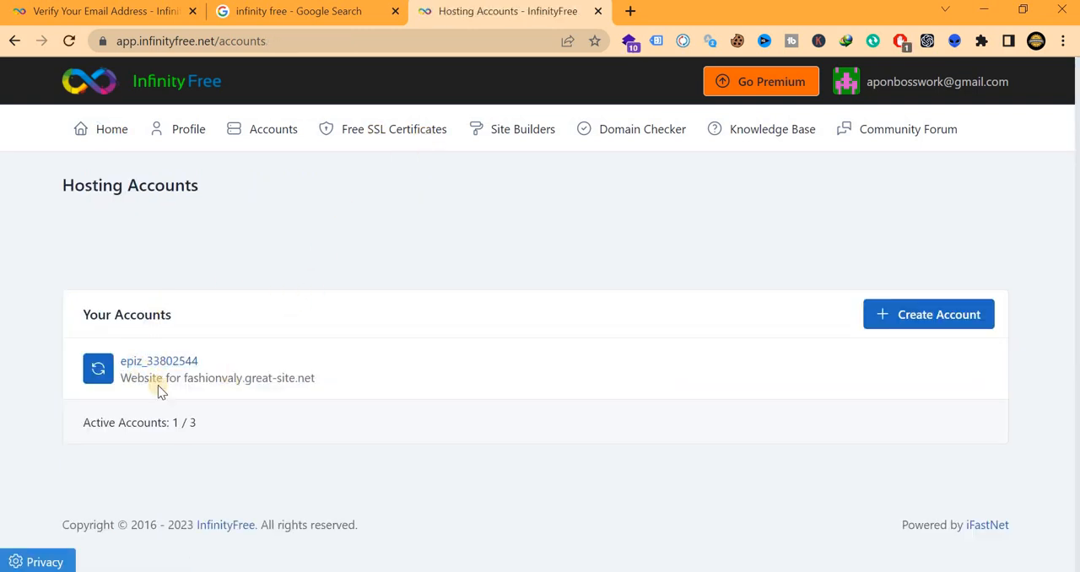
drag(321, 378, 121, 386)
click(150, 359)
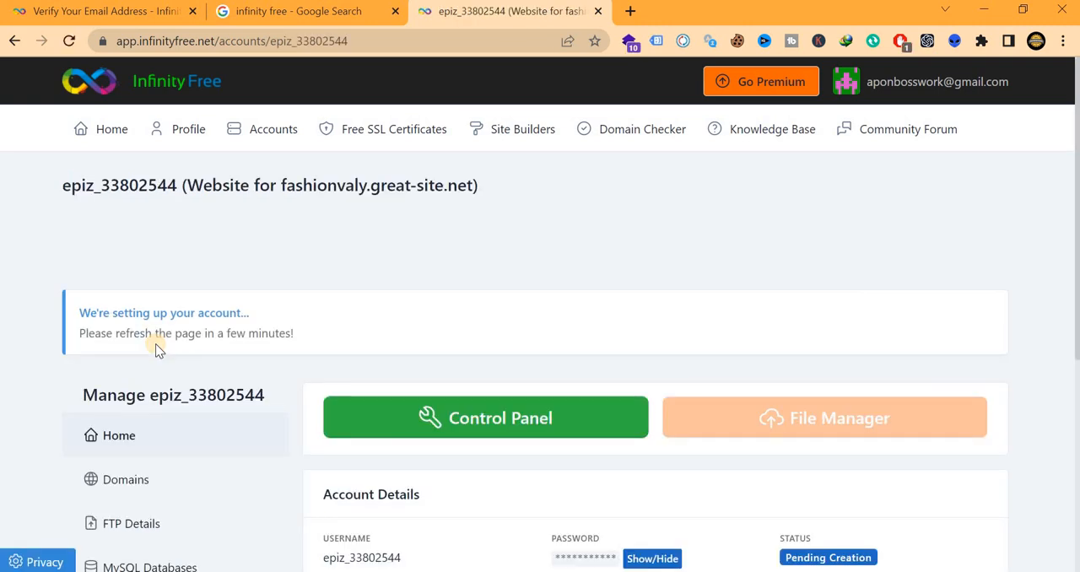
Open the hosting account's control panel and view its email permission notice at 80% zoom
scroll(361, 297, down, 3)
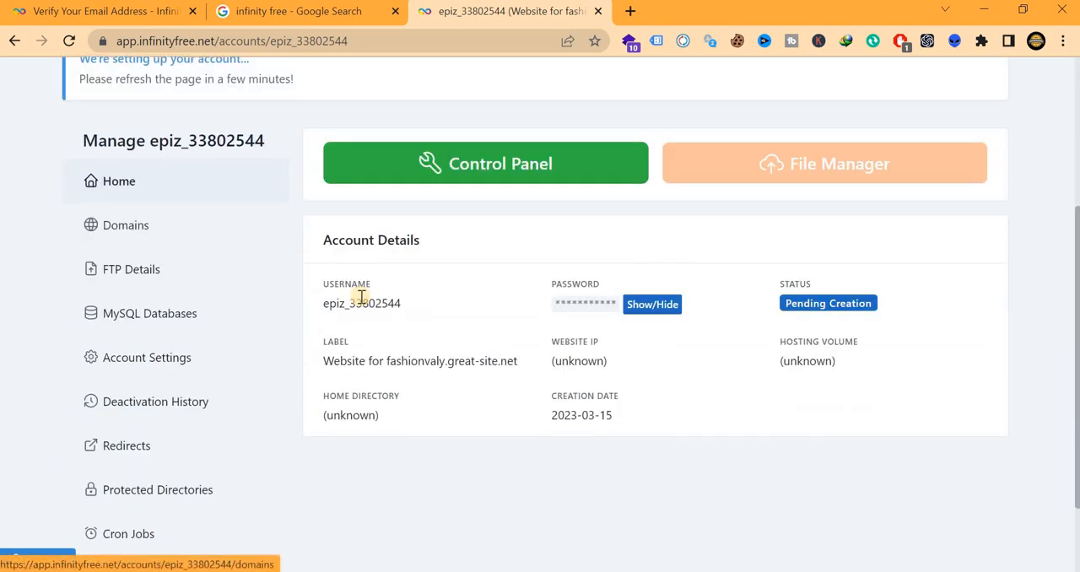
scroll(361, 295, down, 2)
scroll(360, 296, up, 4)
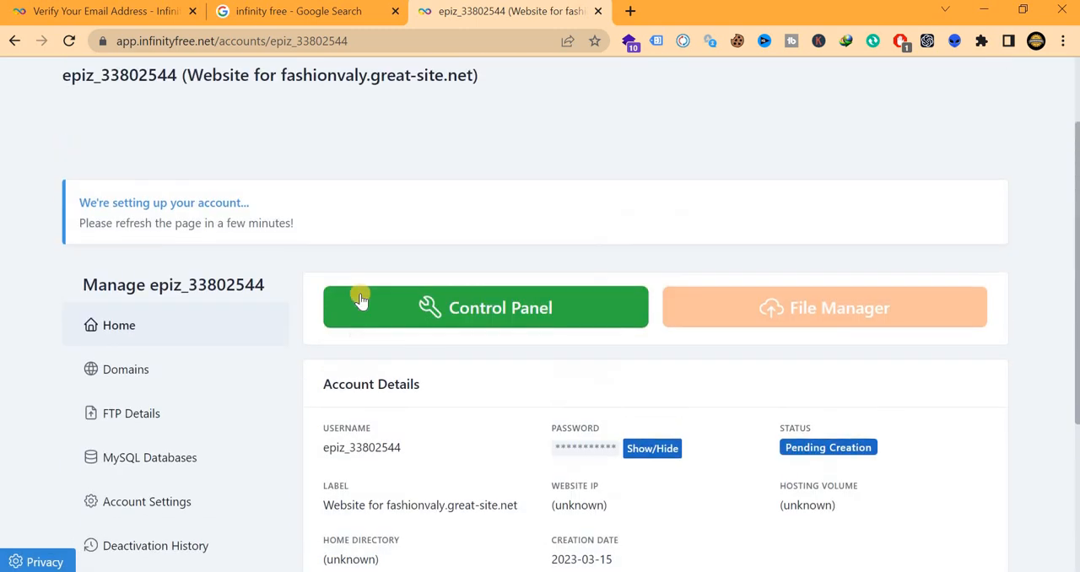
click(506, 310)
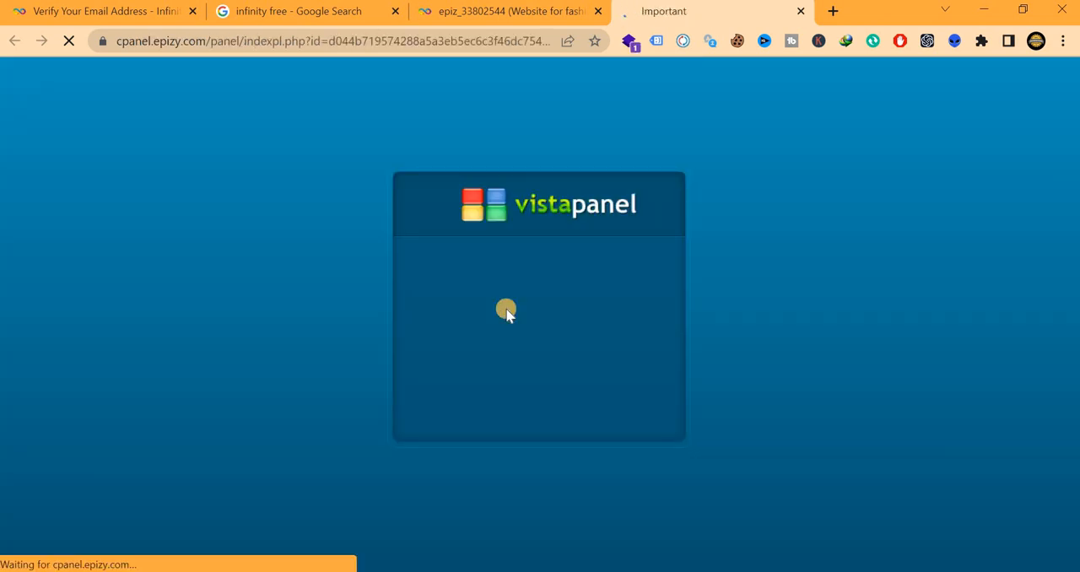
scroll(506, 312, down, 3)
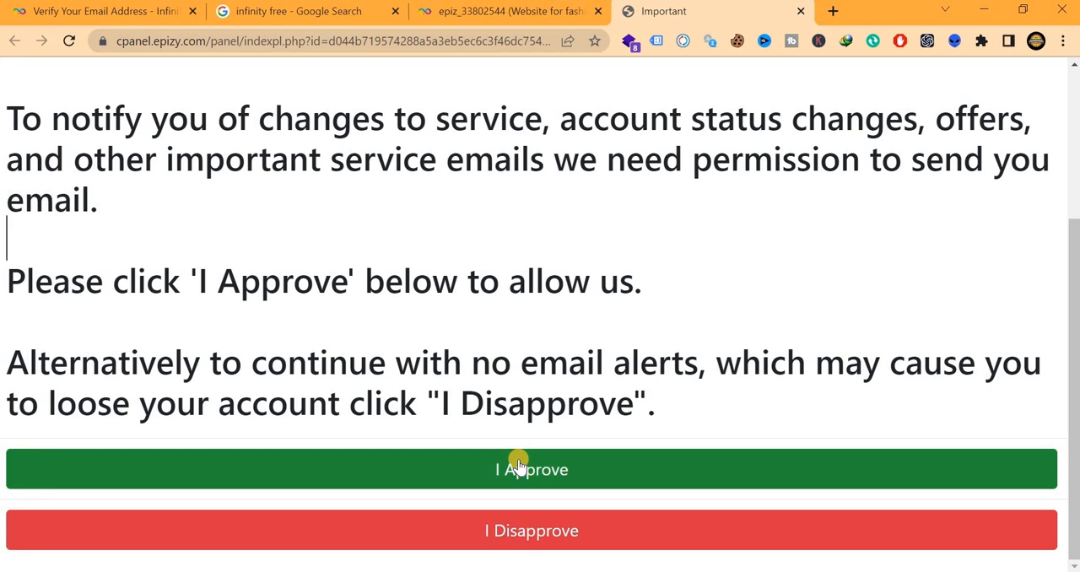
key(ctrl+minus)
Approve the service e-mail permission notice and load the hosting control panel
key(ctrl+minus)
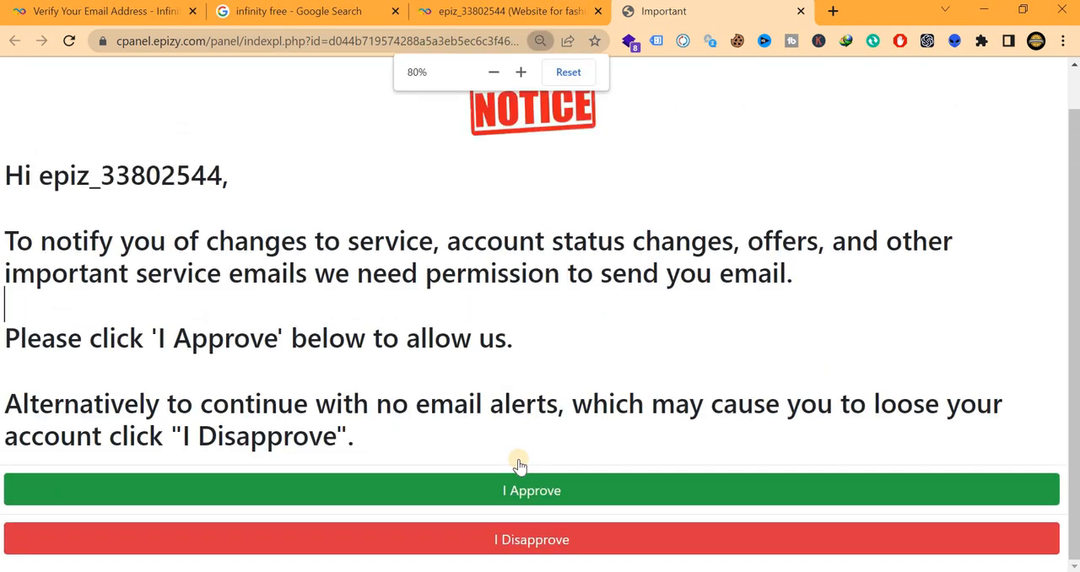
key(ctrl+minus)
key(ctrl+minus)
key(ctrl+minus)
key(ctrl+minus)
key(ctrl+plus)
key(ctrl+plus)
key(ctrl+plus)
key(ctrl+plus)
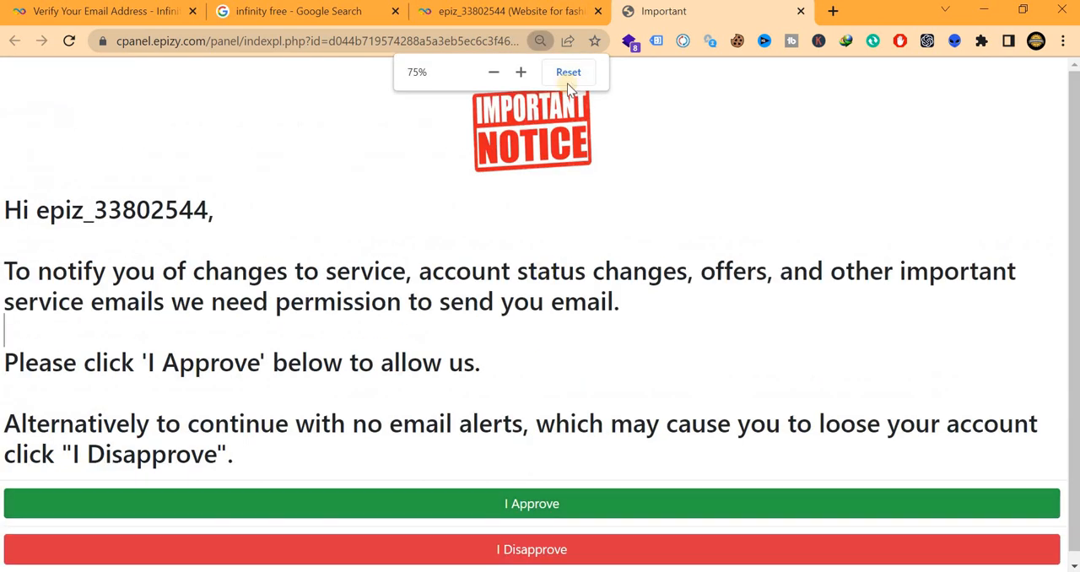
click(538, 498)
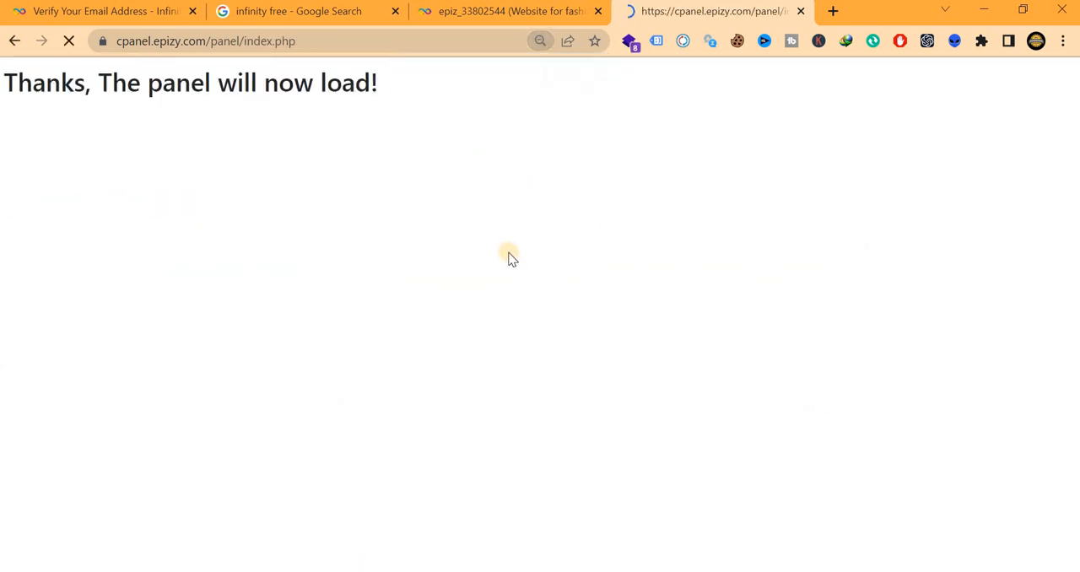
key(ctrl+plus)
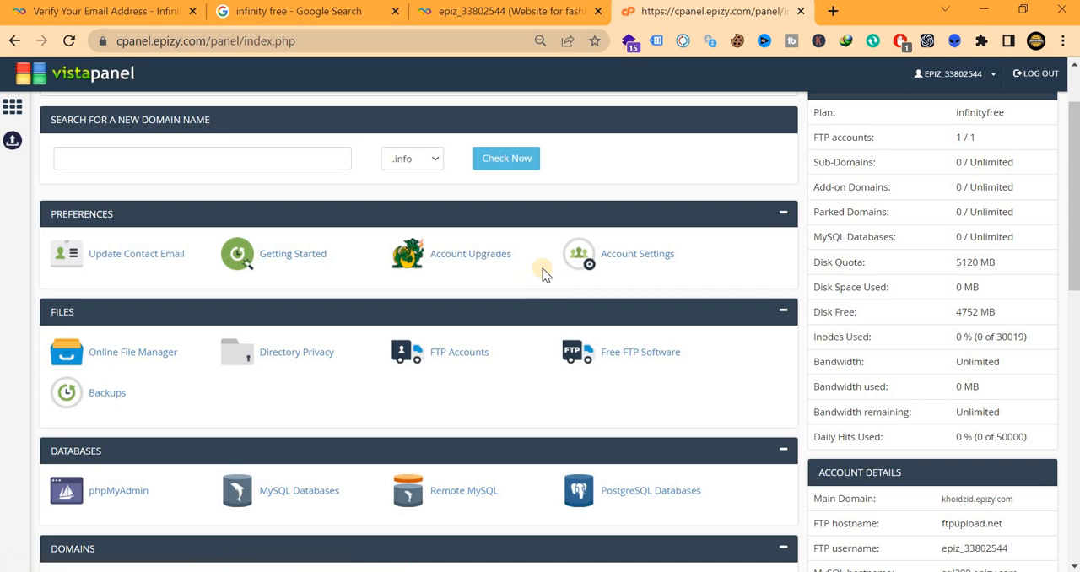
Find the Software section of the control panel and open the Softaculous Apps Installer
scroll(545, 274, up, 1)
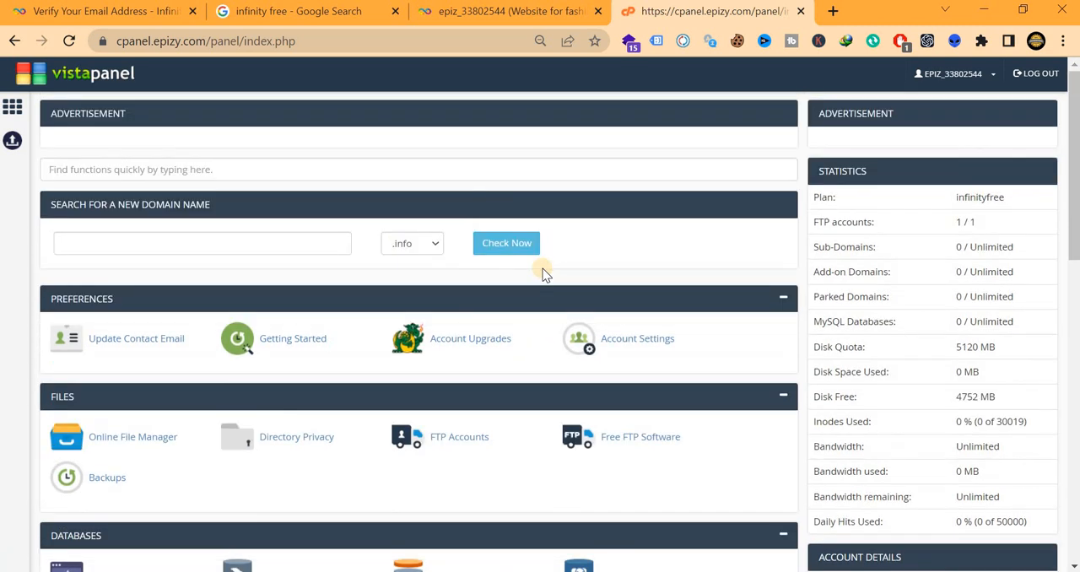
scroll(344, 339, down, 5)
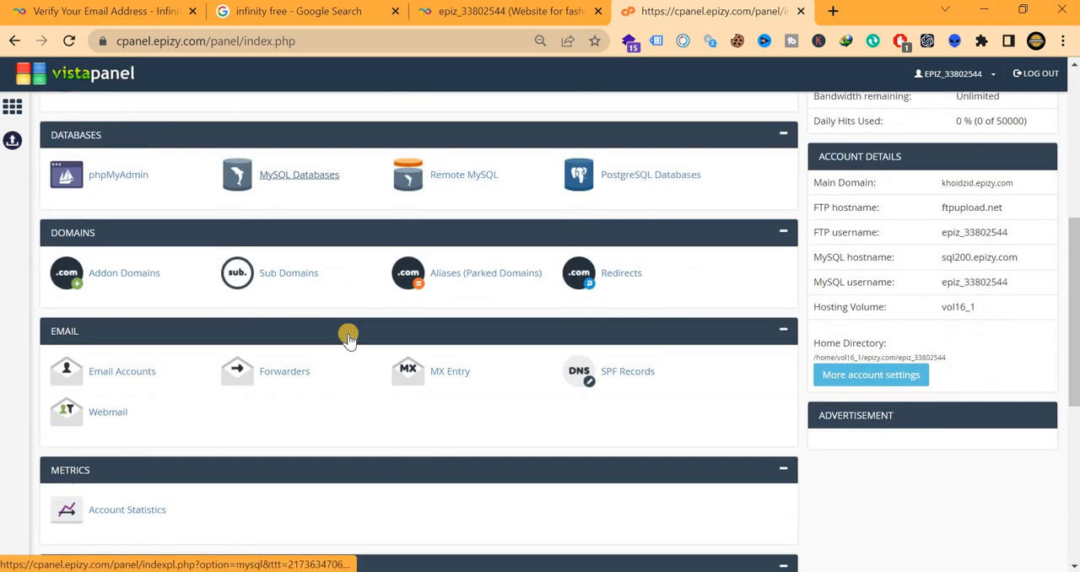
scroll(348, 338, down, 5)
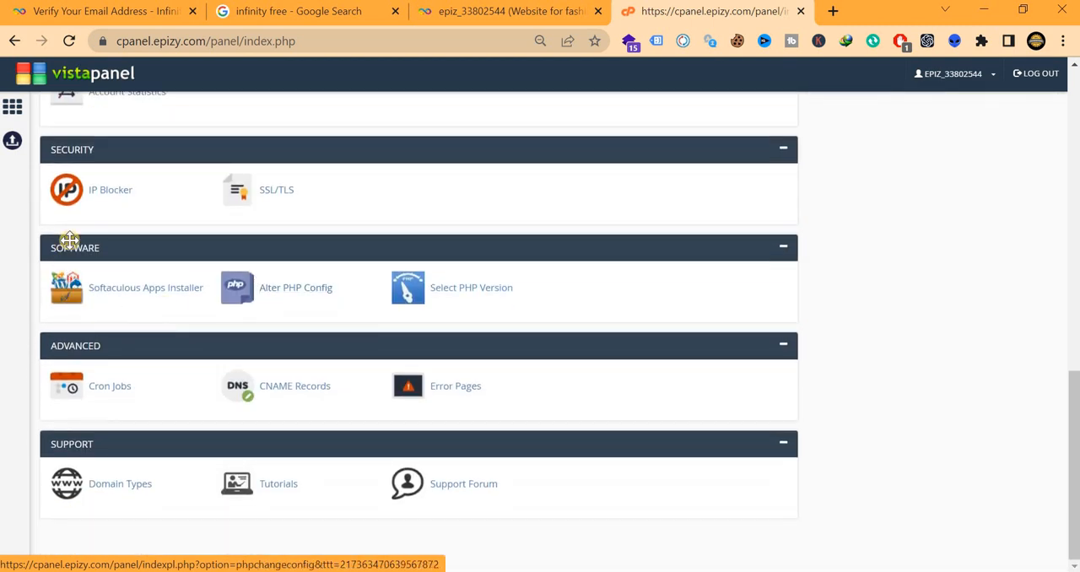
click(169, 299)
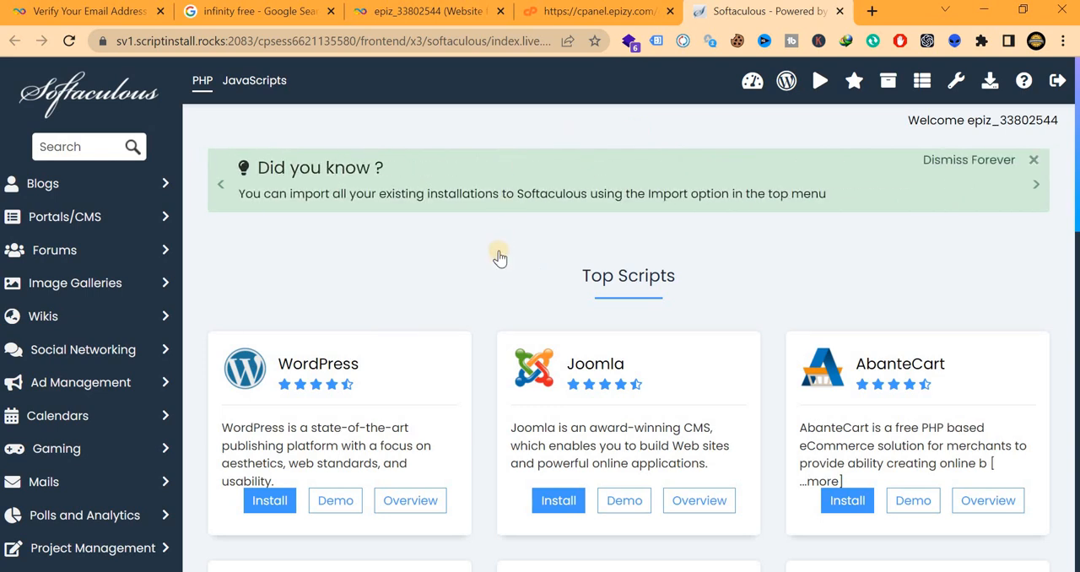
Look over the top scripts and open the installation form for WordPress
scroll(500, 257, down, 1)
scroll(499, 254, up, 1)
scroll(498, 224, down, 1)
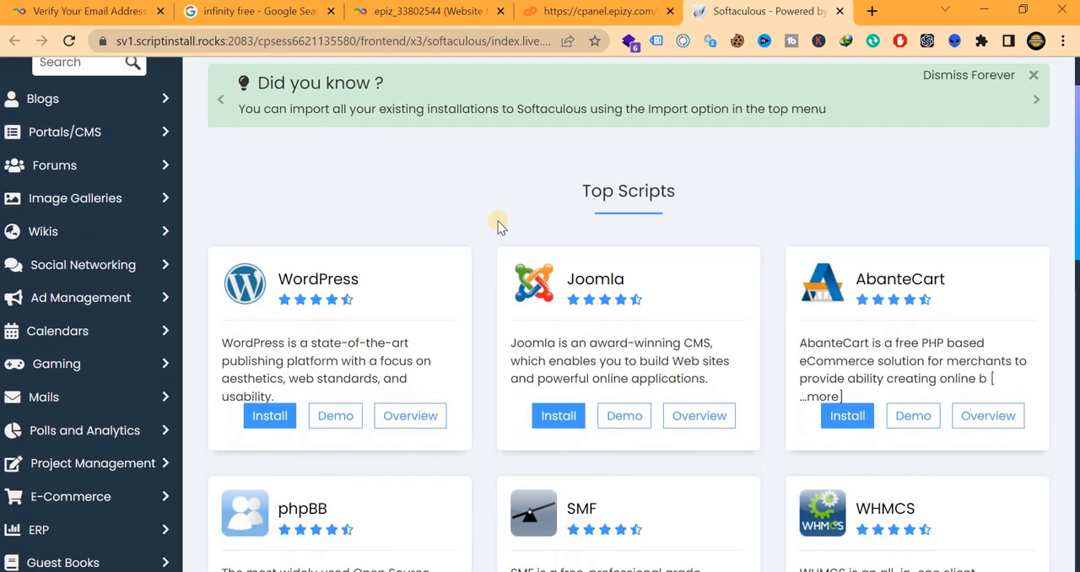
scroll(497, 227, down, 1)
scroll(497, 226, up, 2)
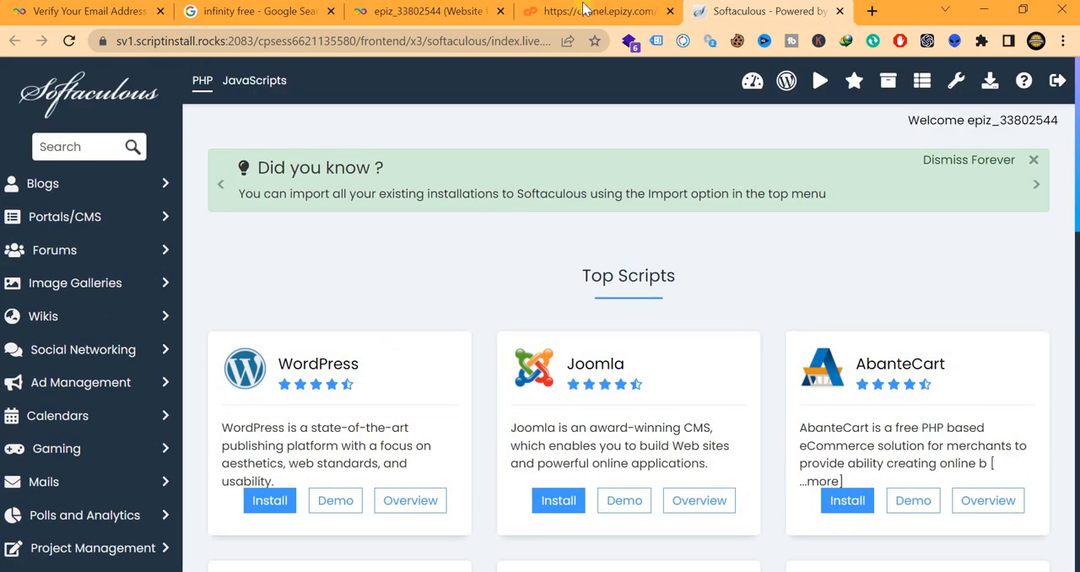
scroll(613, 177, down, 1)
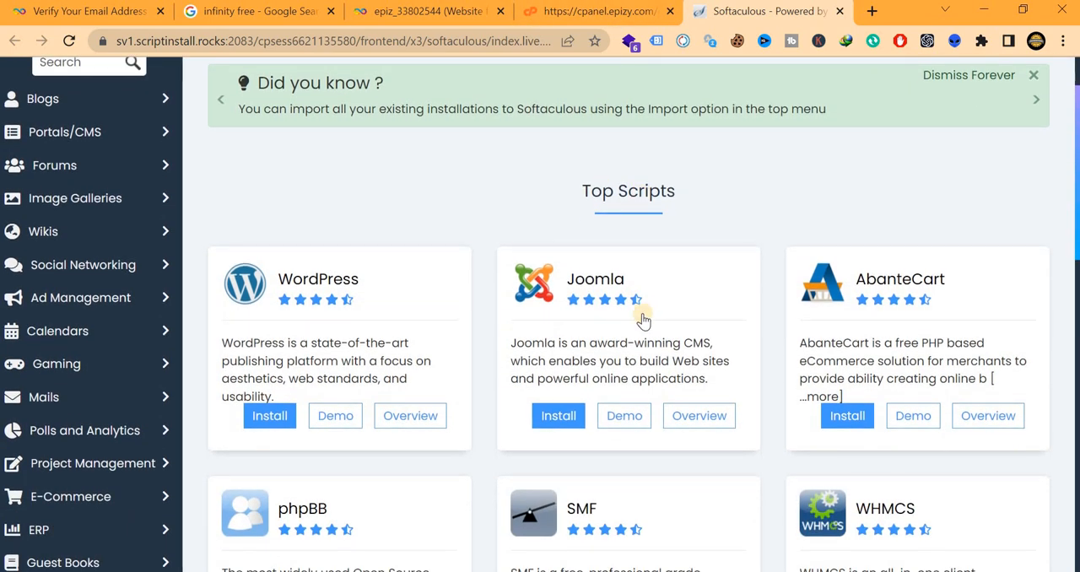
scroll(634, 315, down, 3)
scroll(632, 315, up, 2)
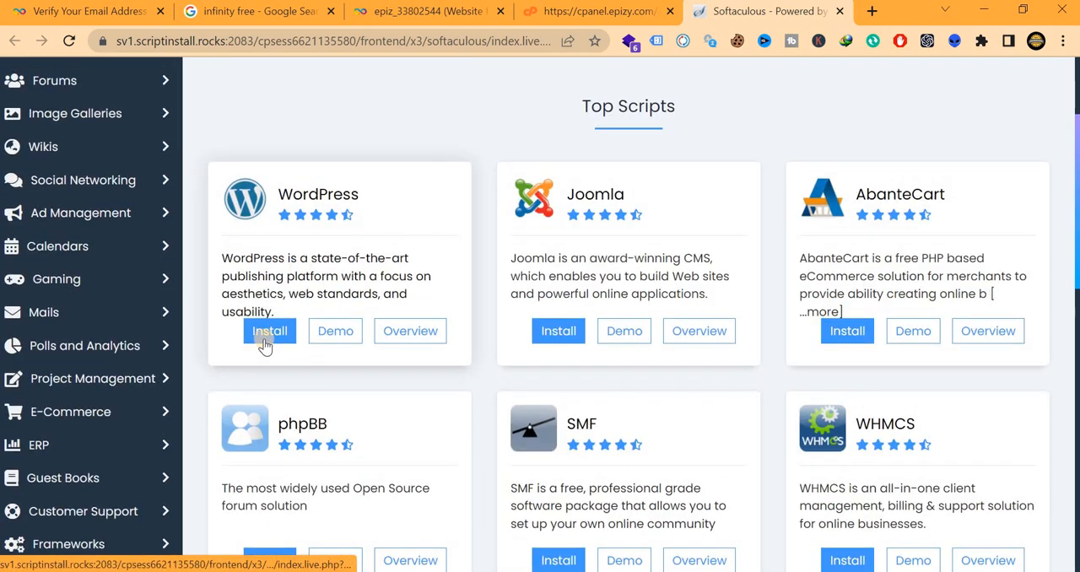
click(259, 342)
click(268, 335)
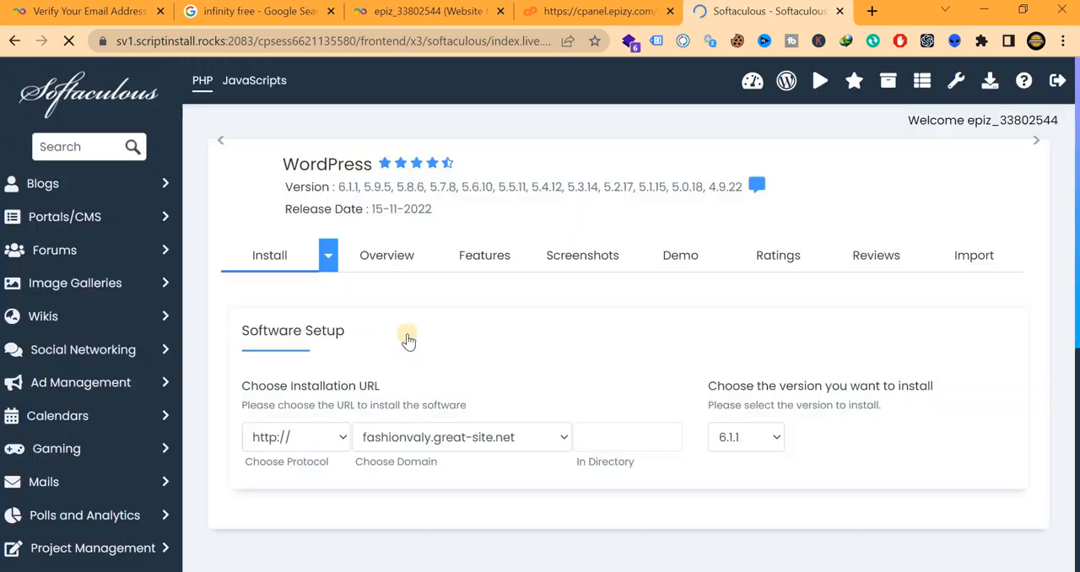
Examine the WordPress installation form, including the list of installable versions and the site and admin settings
scroll(408, 337, down, 1)
scroll(408, 338, down, 1)
scroll(405, 400, up, 1)
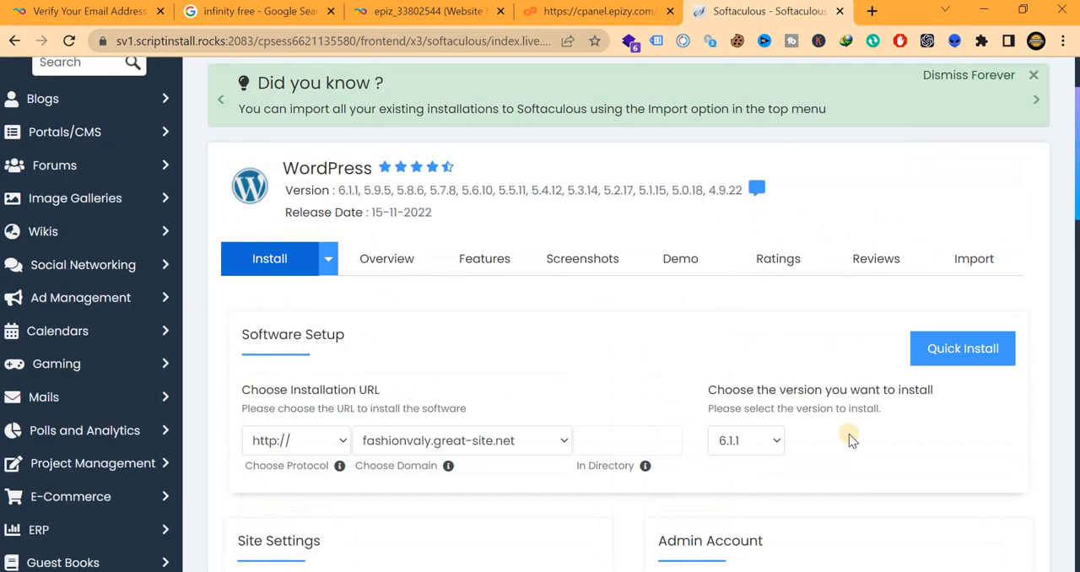
click(778, 452)
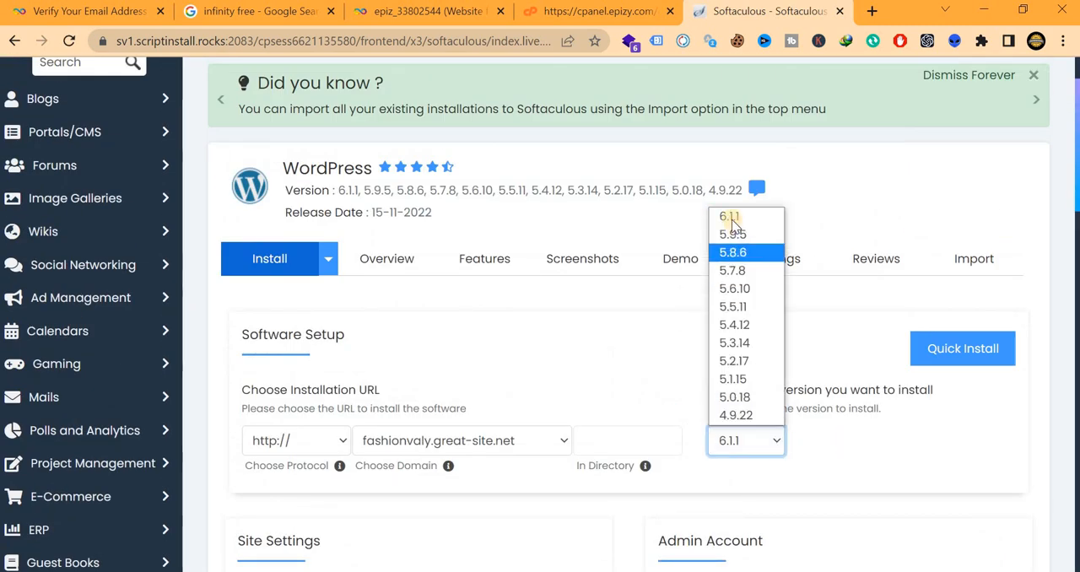
click(526, 387)
scroll(524, 382, down, 4)
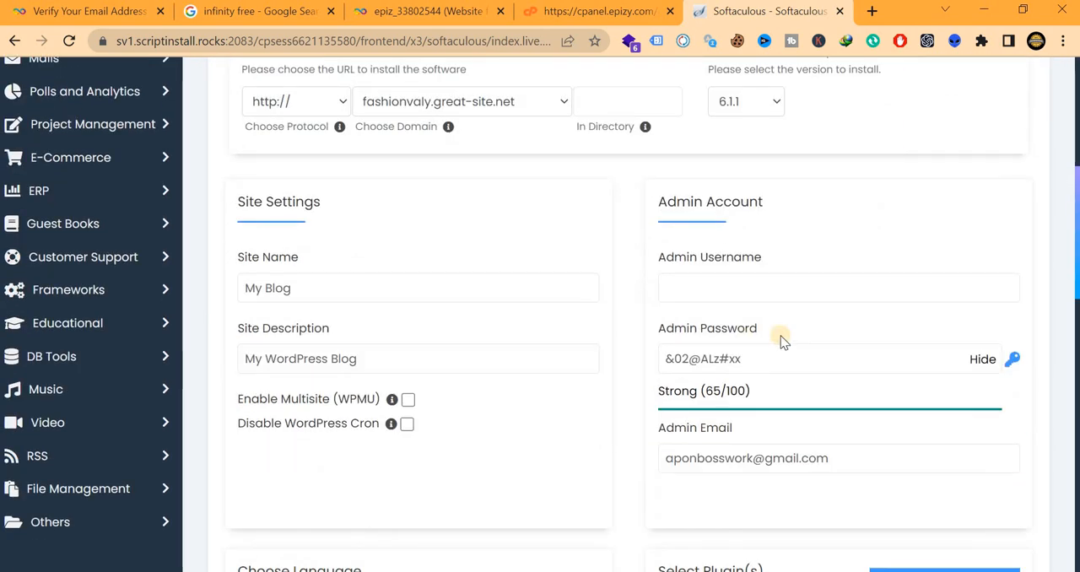
scroll(779, 343, down, 1)
scroll(780, 340, up, 1)
scroll(779, 337, up, 6)
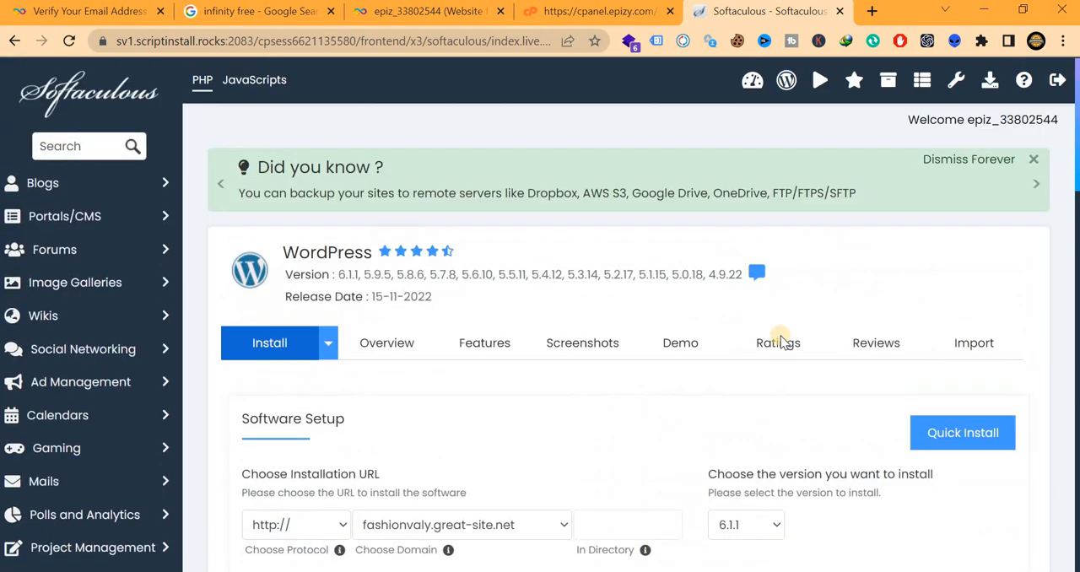
Fill in the admin username for the new WordPress site
scroll(745, 350, down, 6)
click(717, 287)
text(a)
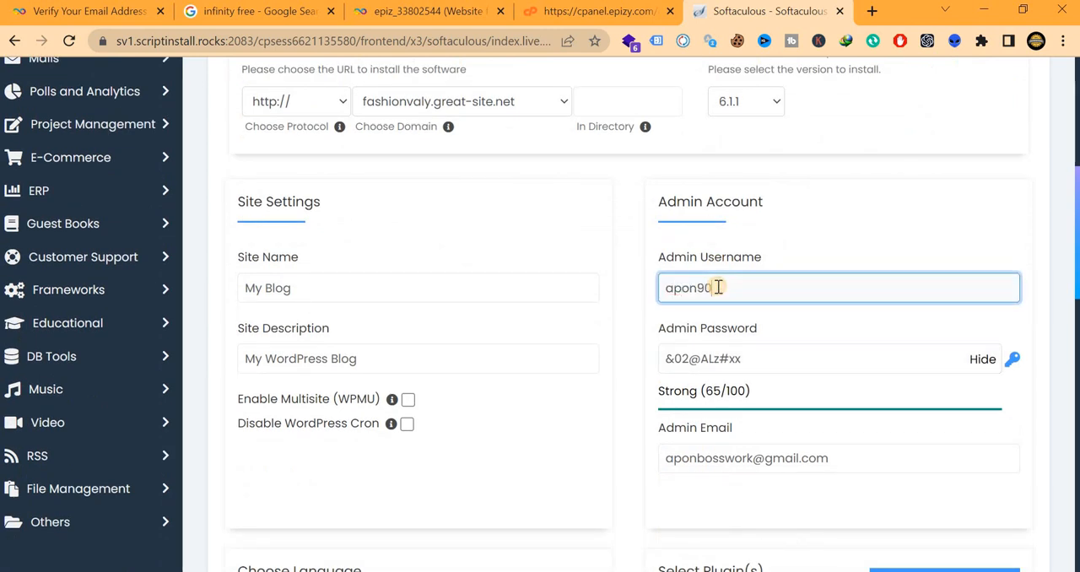
text(pon90)
scroll(928, 284, down, 1)
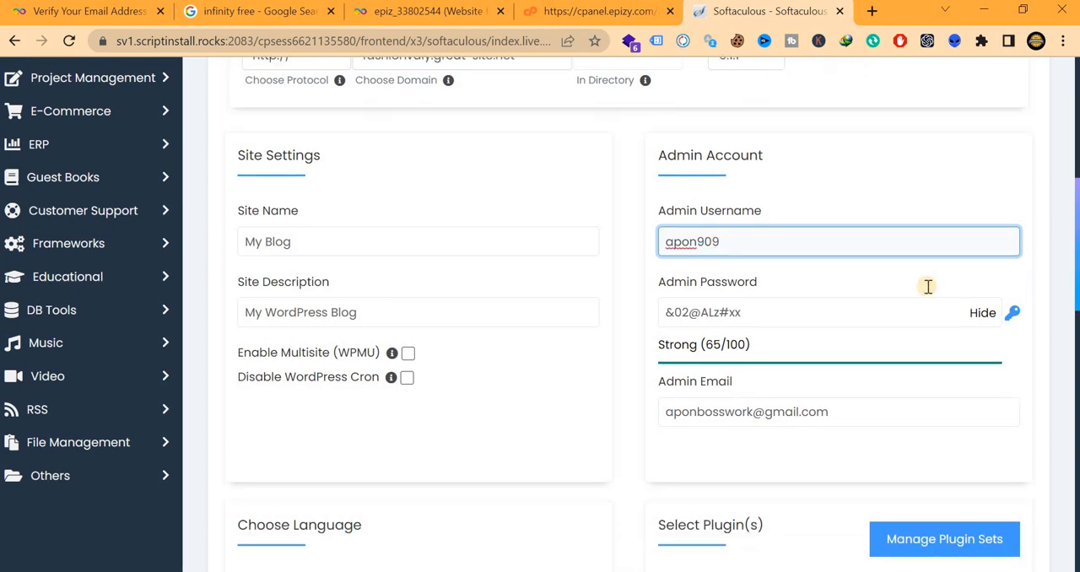
text(9)
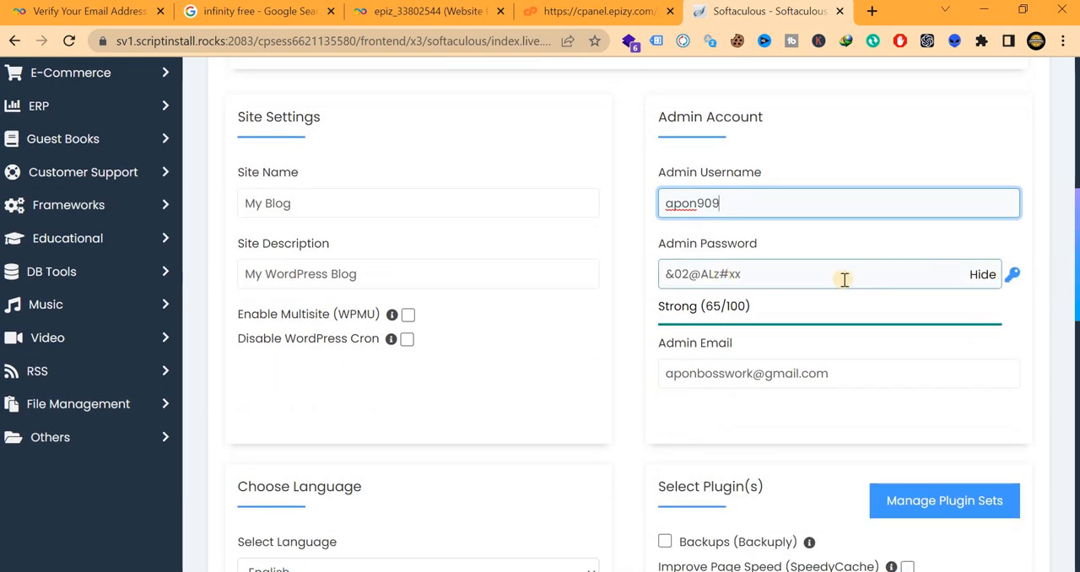
Replace the generated admin password with a custom one, keeping it hidden
key(Tab)
key(BackSpace)
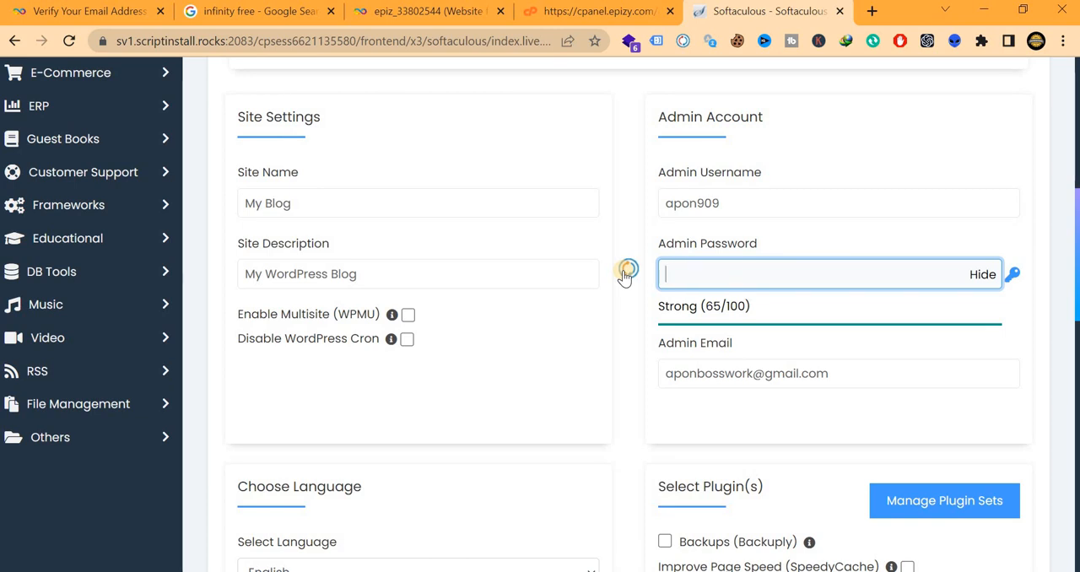
click(984, 277)
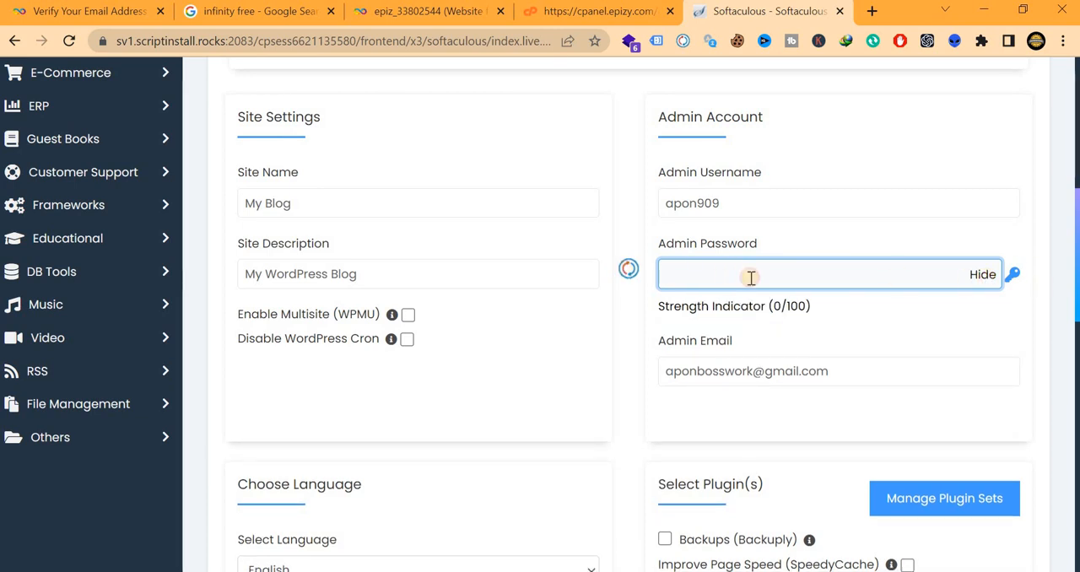
text(••)
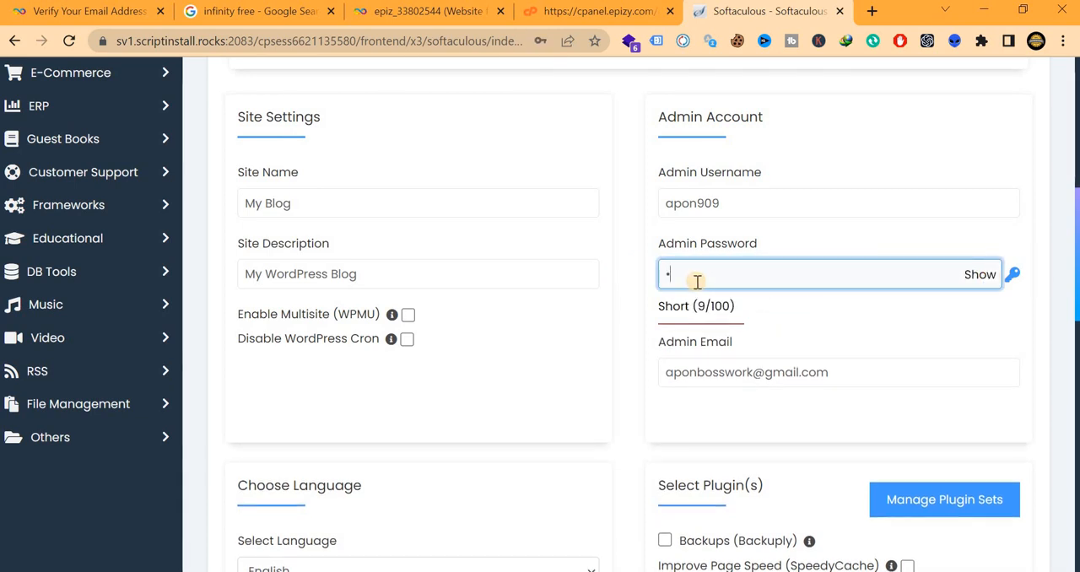
text(••••)
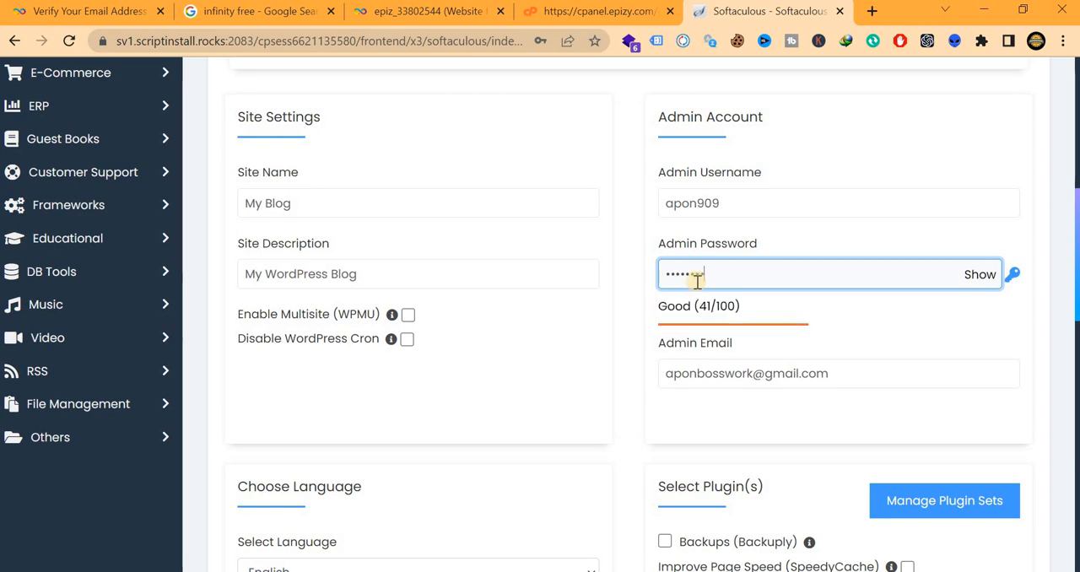
Review the remaining installation options: site settings, admin e-mail, language, plugins and themes
scroll(707, 308, down, 2)
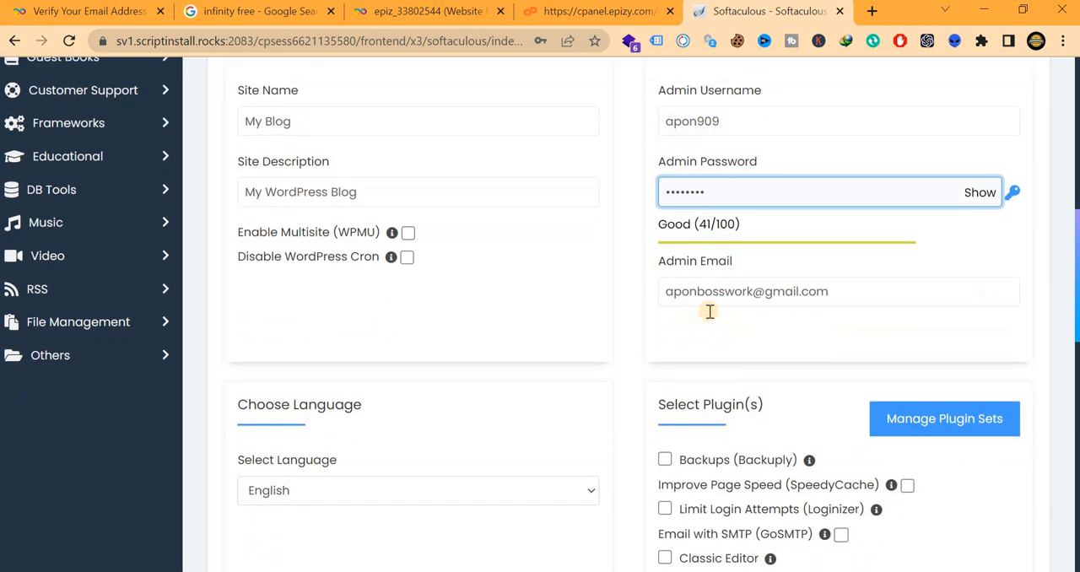
scroll(628, 267, down, 9)
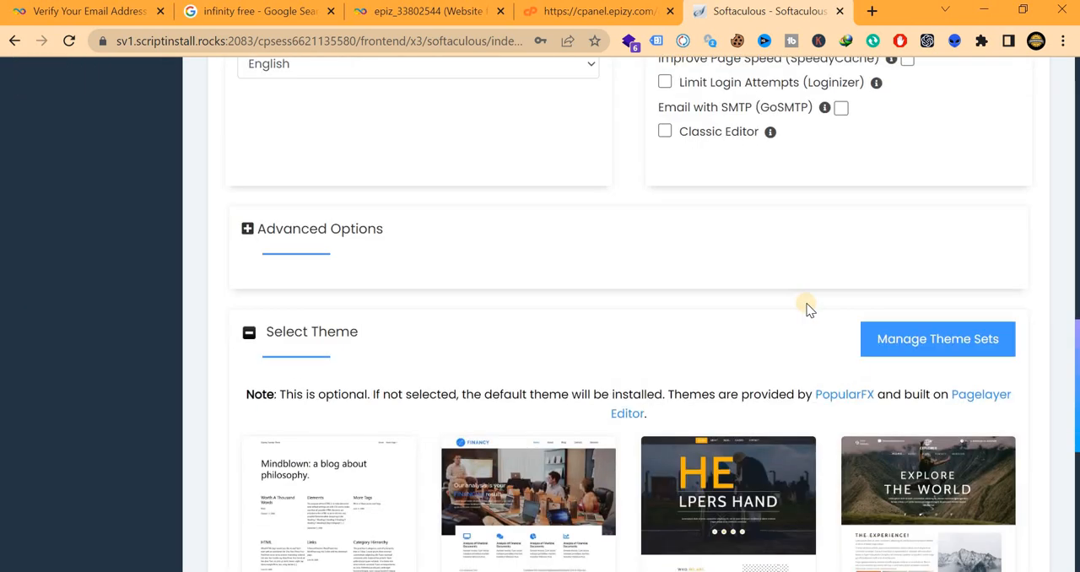
scroll(610, 349, up, 4)
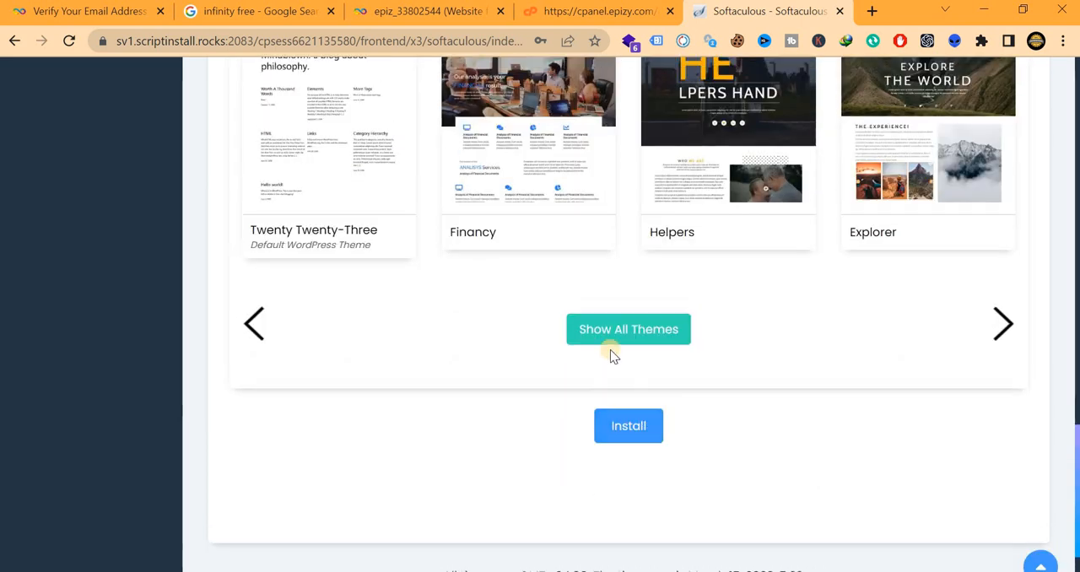
scroll(839, 320, down, 2)
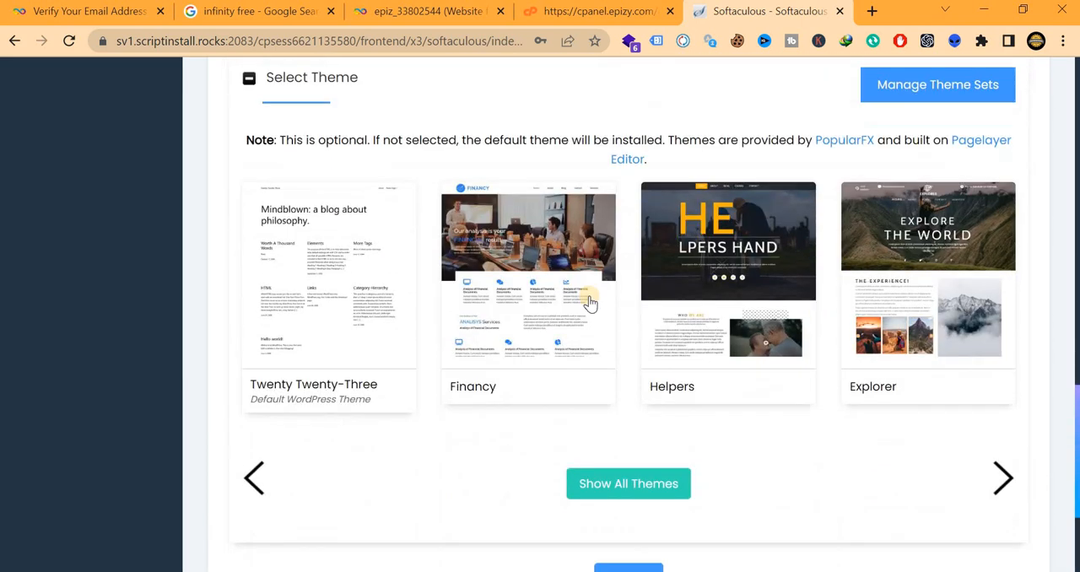
scroll(539, 294, up, 4)
scroll(538, 294, up, 3)
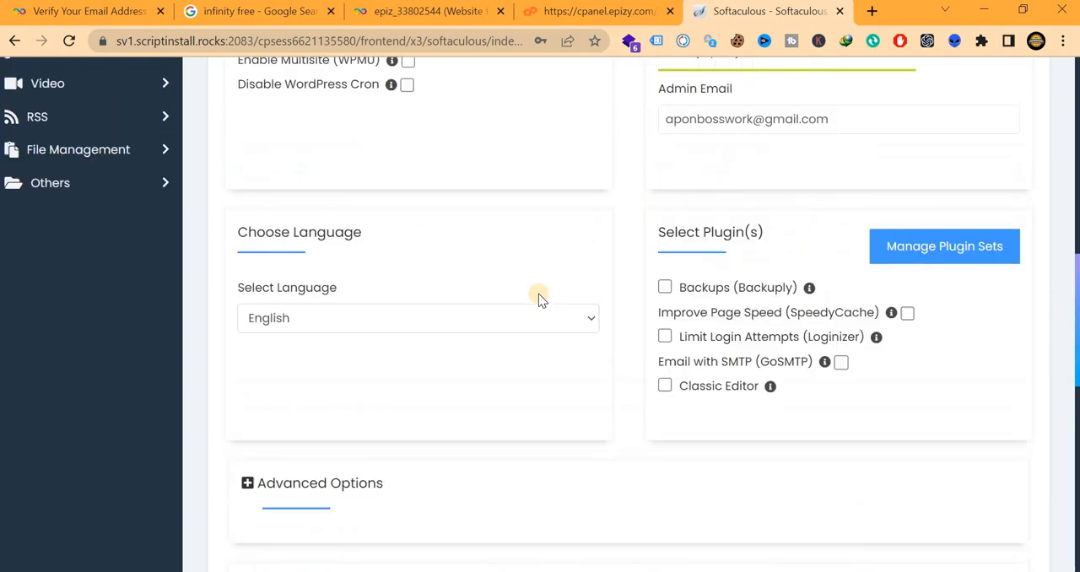
scroll(539, 294, up, 1)
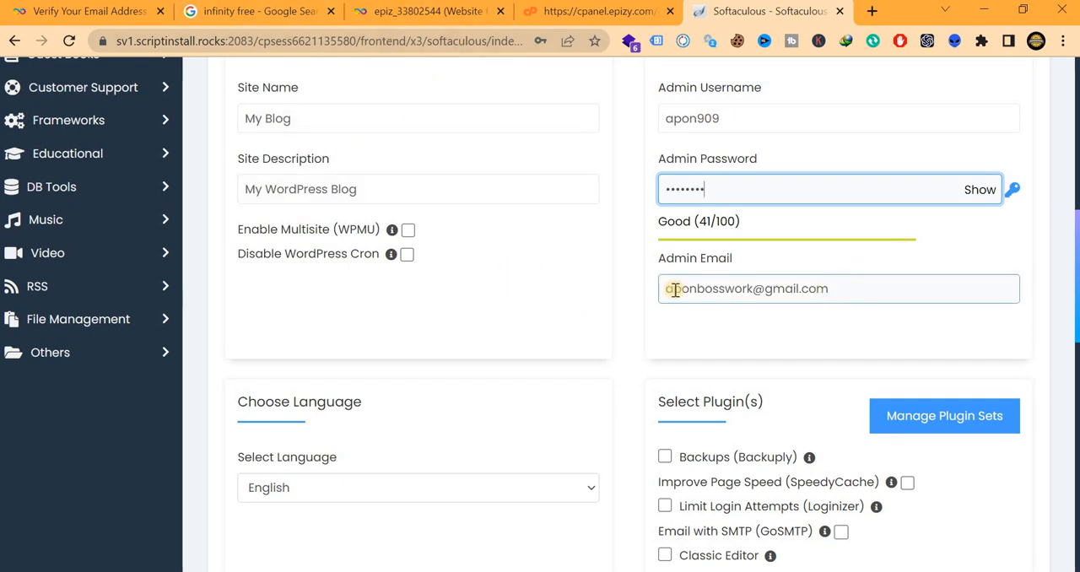
scroll(307, 218, up, 1)
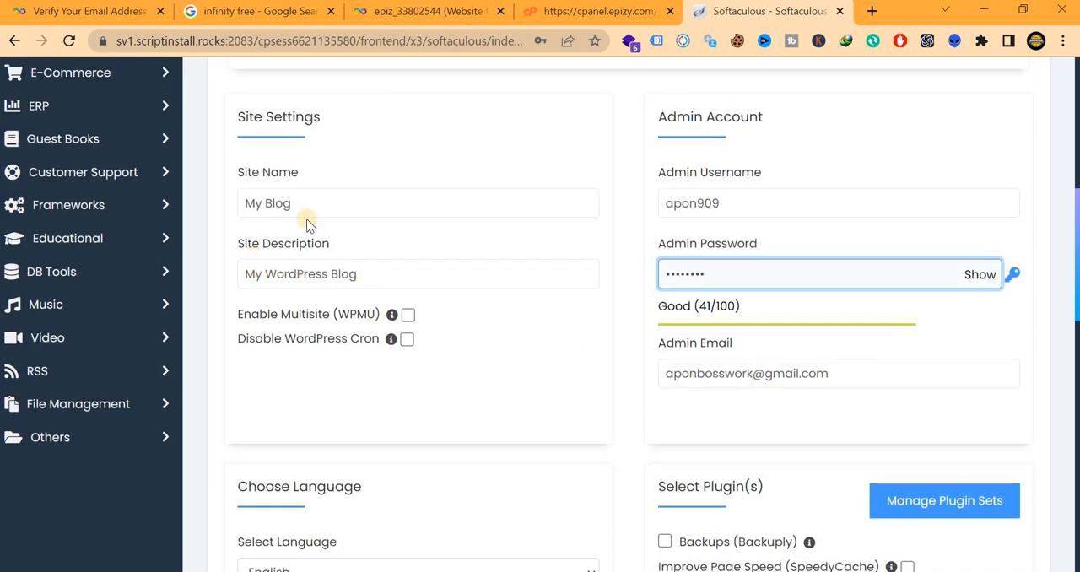
scroll(342, 278, down, 1)
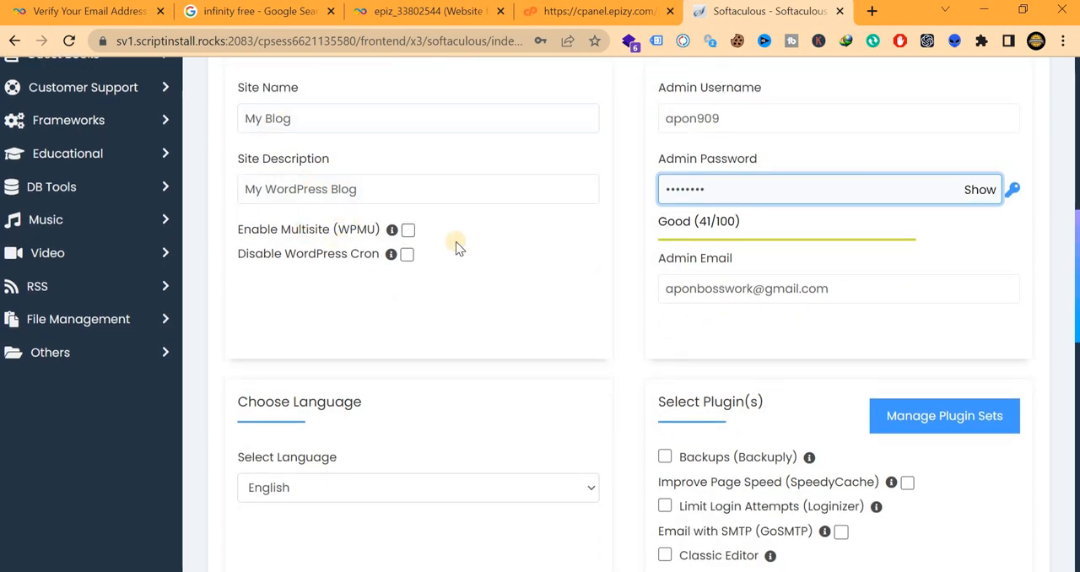
Install WordPress 6.1.1 on fashionvaly.great-site.net without selecting a theme, and view the installation summary
scroll(570, 319, down, 3)
scroll(572, 320, down, 7)
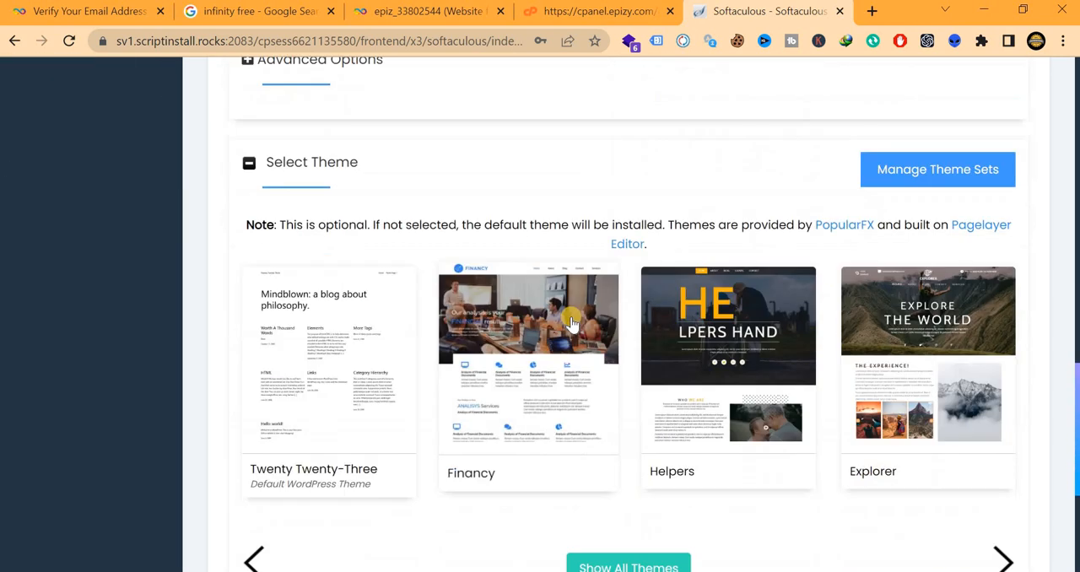
click(625, 411)
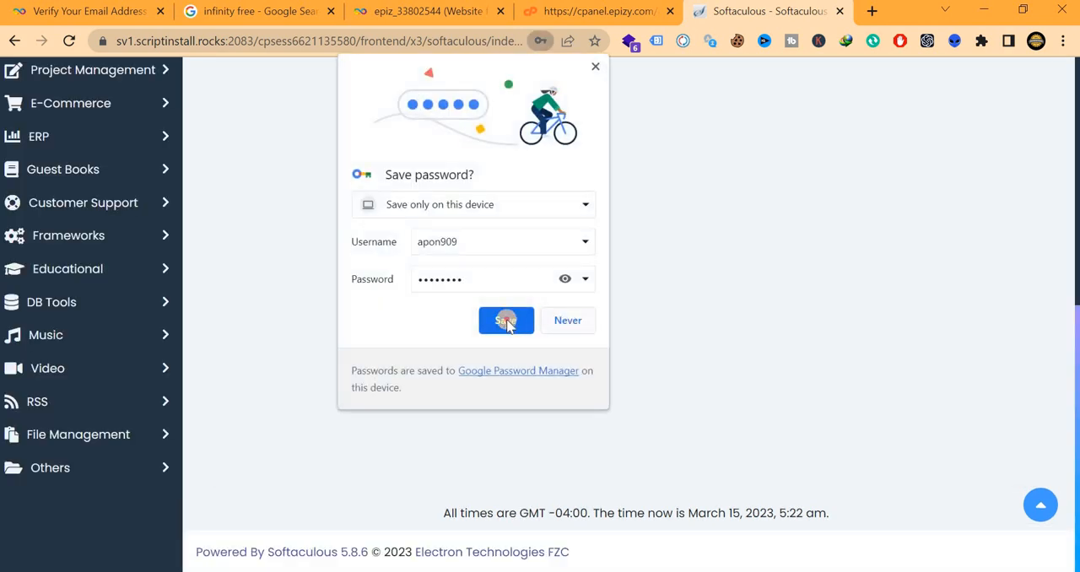
click(507, 318)
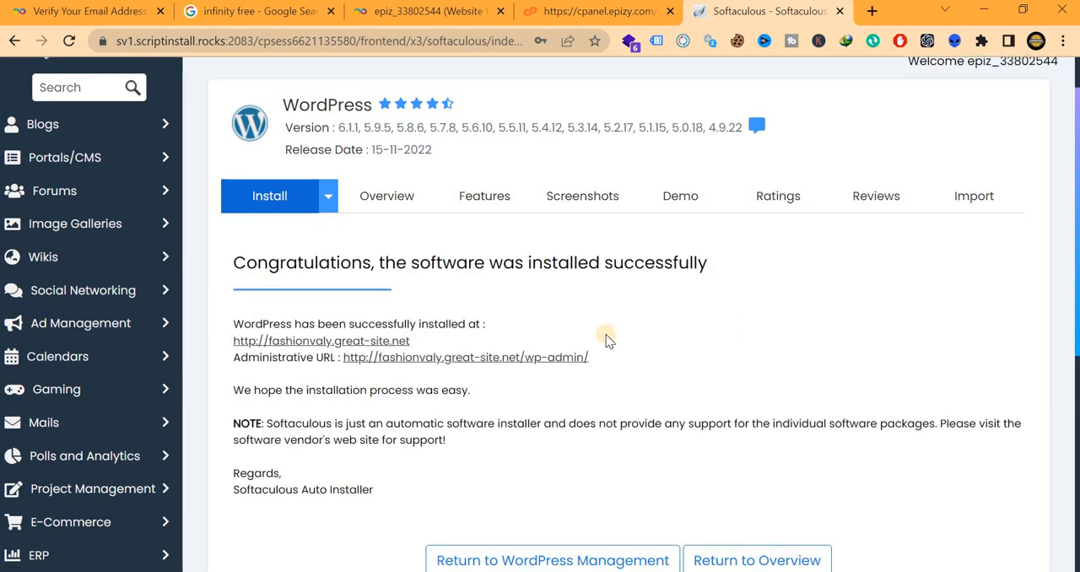
scroll(498, 365, down, 2)
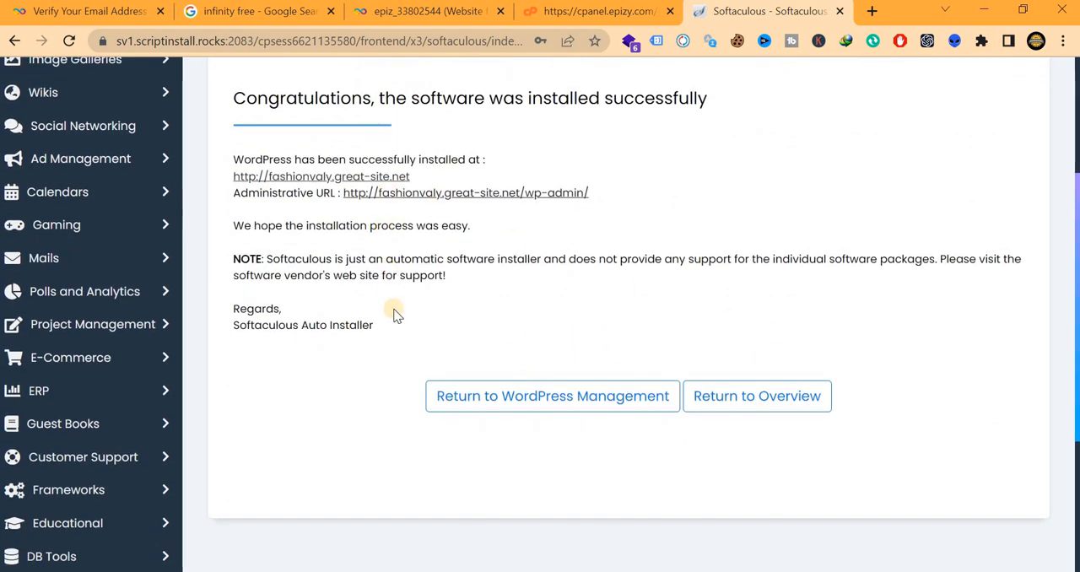
Copy the whole WordPress installation summary and paste it into the Word document beneath the "Website for fashionvaly.great-site.net" line
scroll(394, 354, up, 1)
drag(376, 412, 229, 244)
key(ctrl+c)
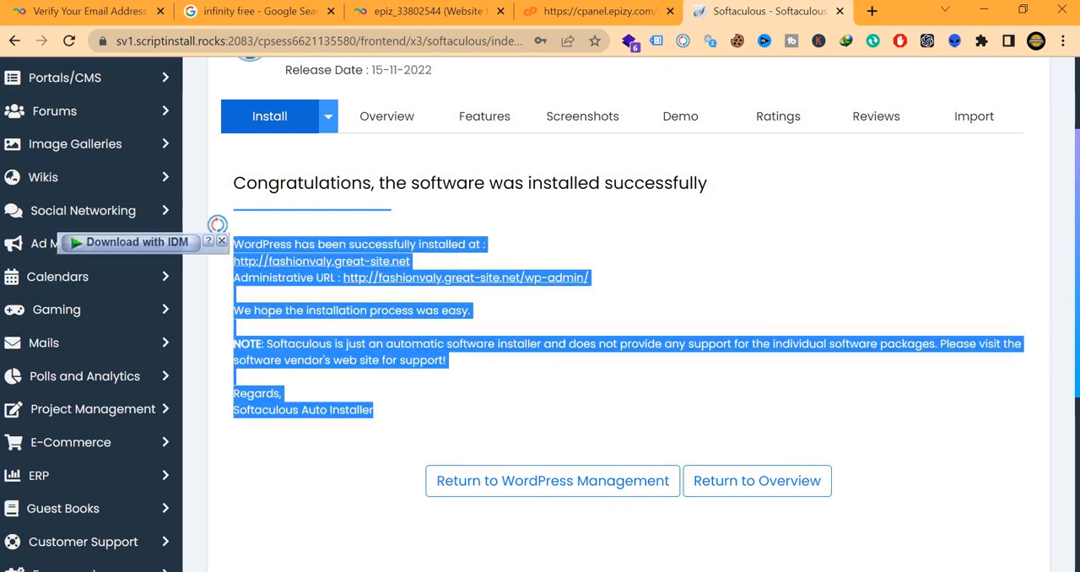
key(alt+Tab)
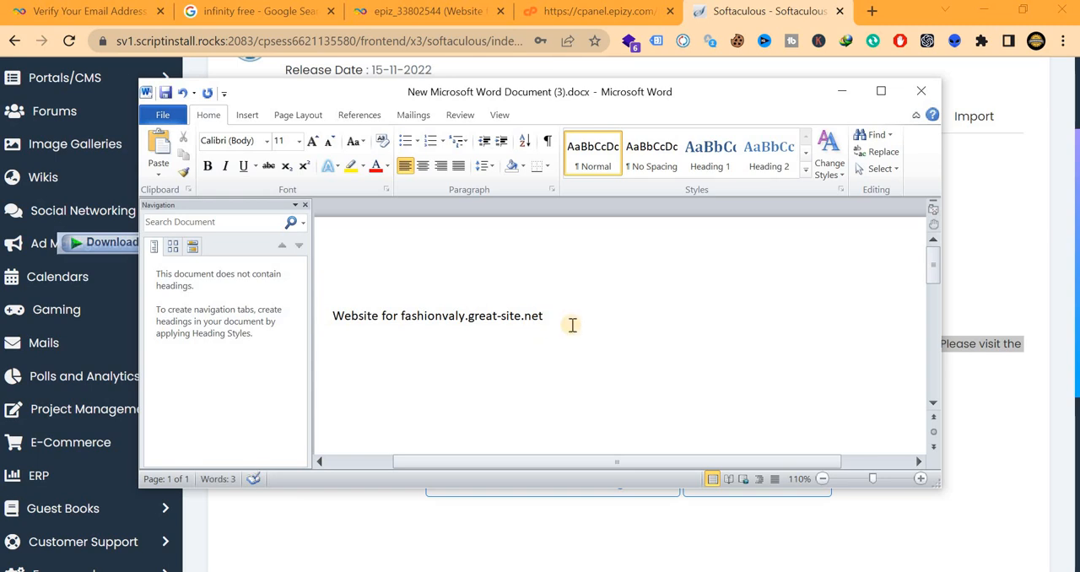
key(ctrl+v)
scroll(573, 323, up, 1)
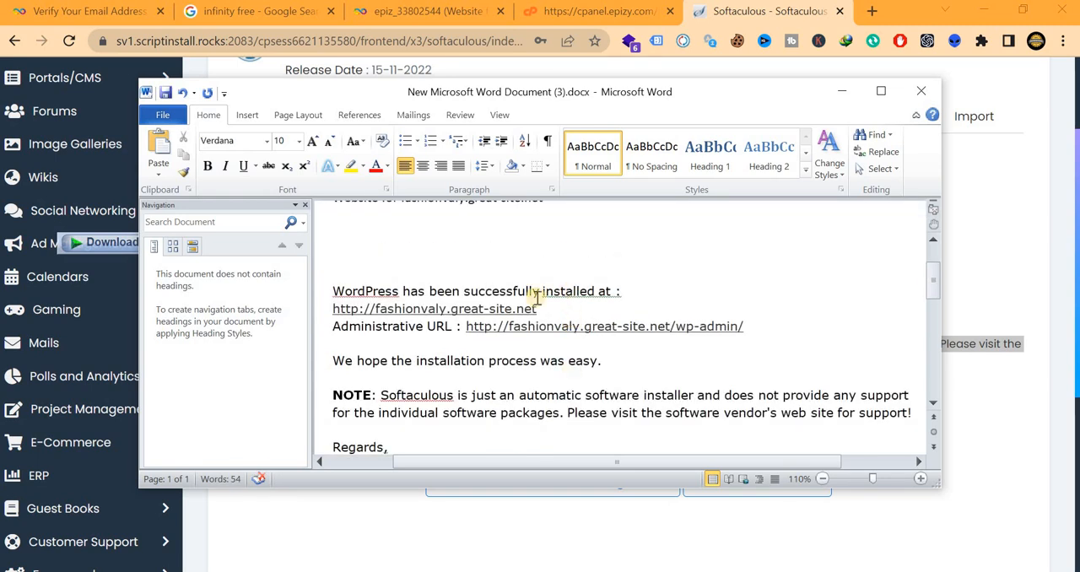
scroll(872, 84, down, 1)
Maximize the Word window and insert three blank lines between the site address and the Administrative URL line
click(880, 92)
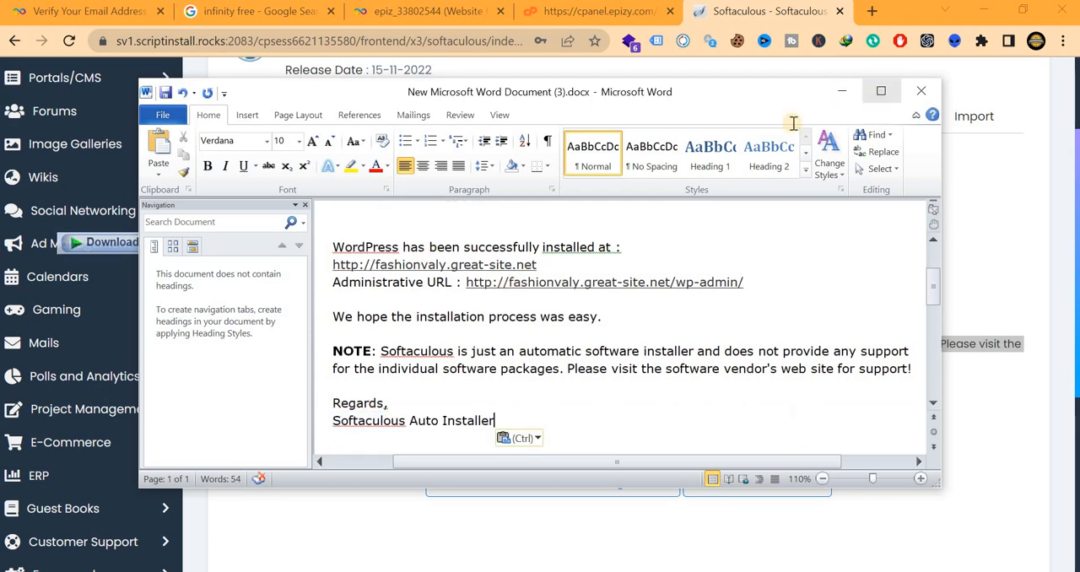
scroll(565, 262, up, 2)
scroll(590, 265, up, 1)
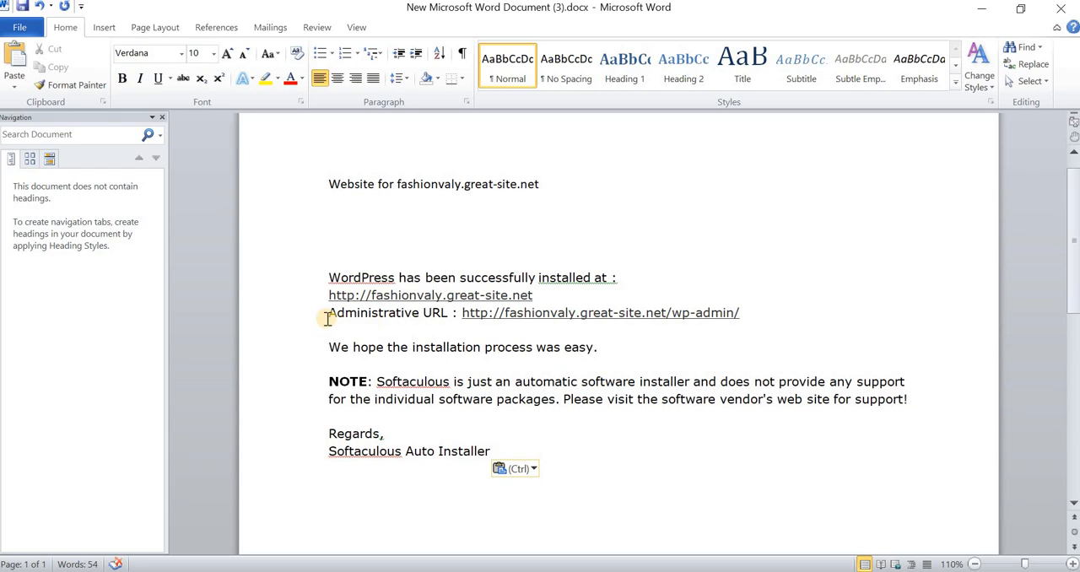
key(Return)
key(Return)
key(Return)
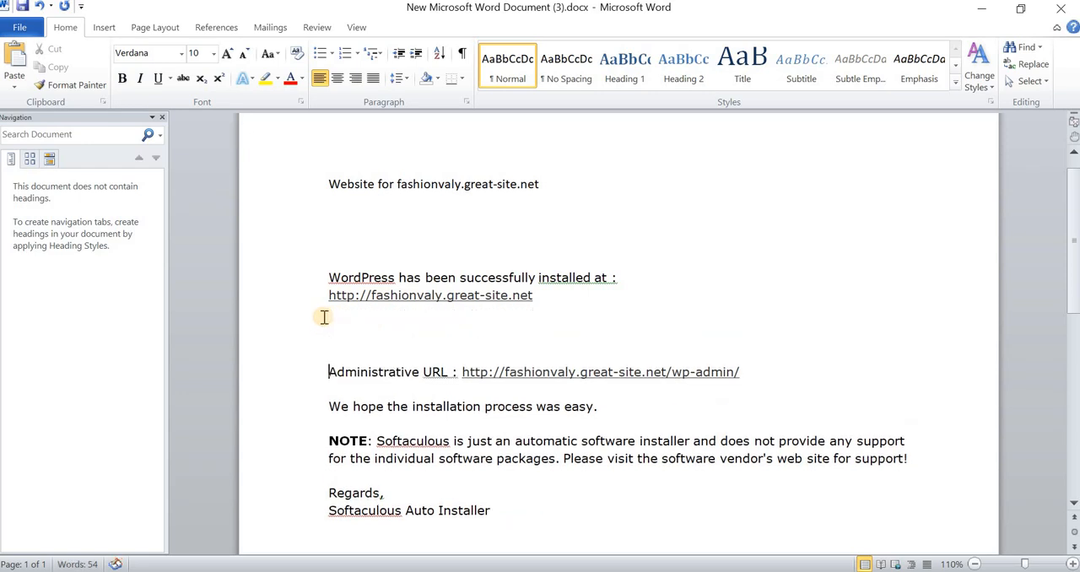
click(525, 382)
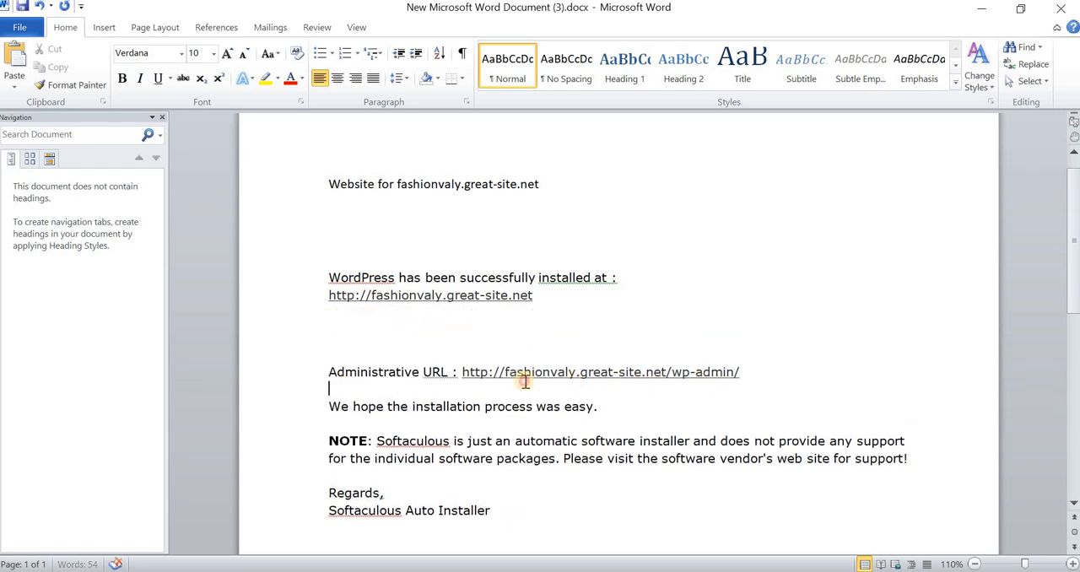
double_click(470, 372)
click(907, 274)
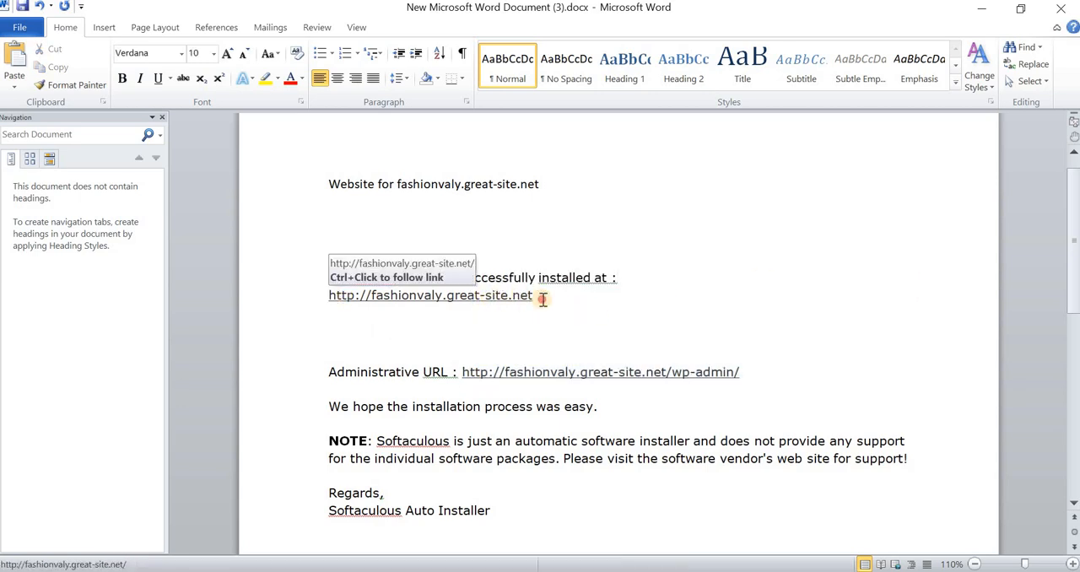
drag(543, 296, 333, 299)
key(ctrl+c)
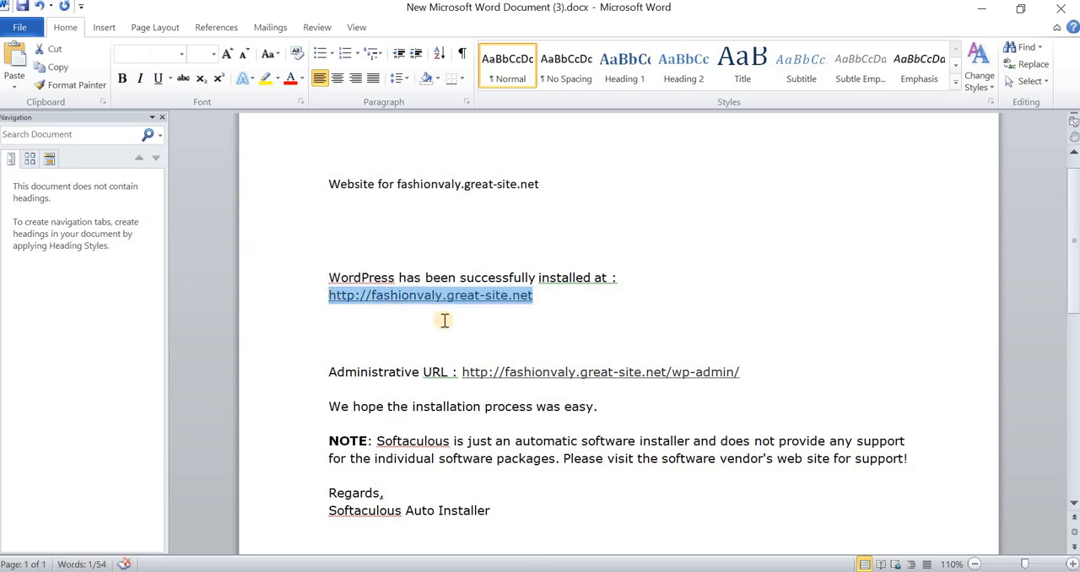
key(alt+Tab)
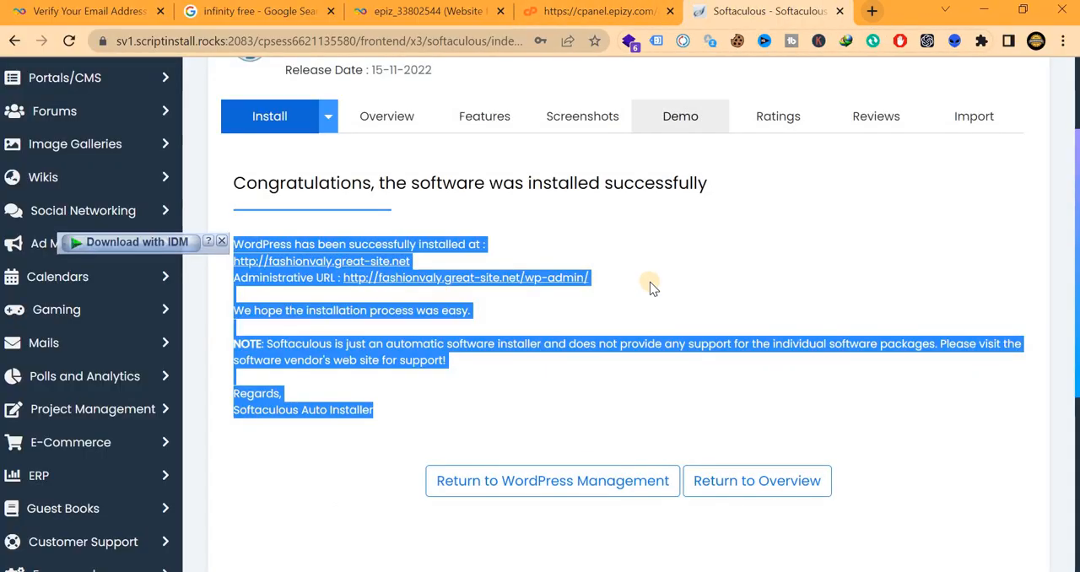
scroll(650, 282, down, 1)
click(873, 11)
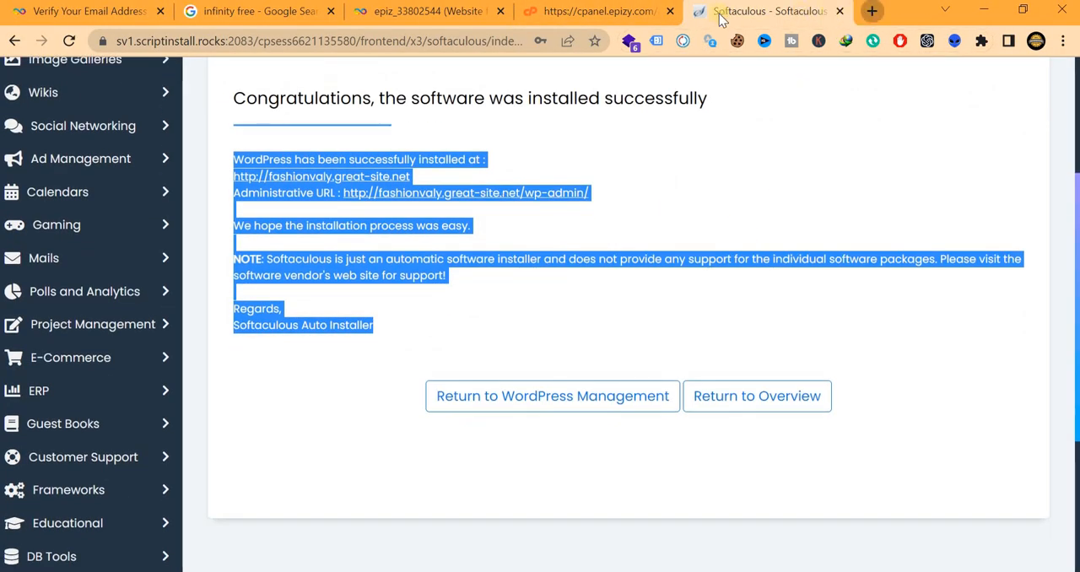
key(ctrl+v)
key(Return)
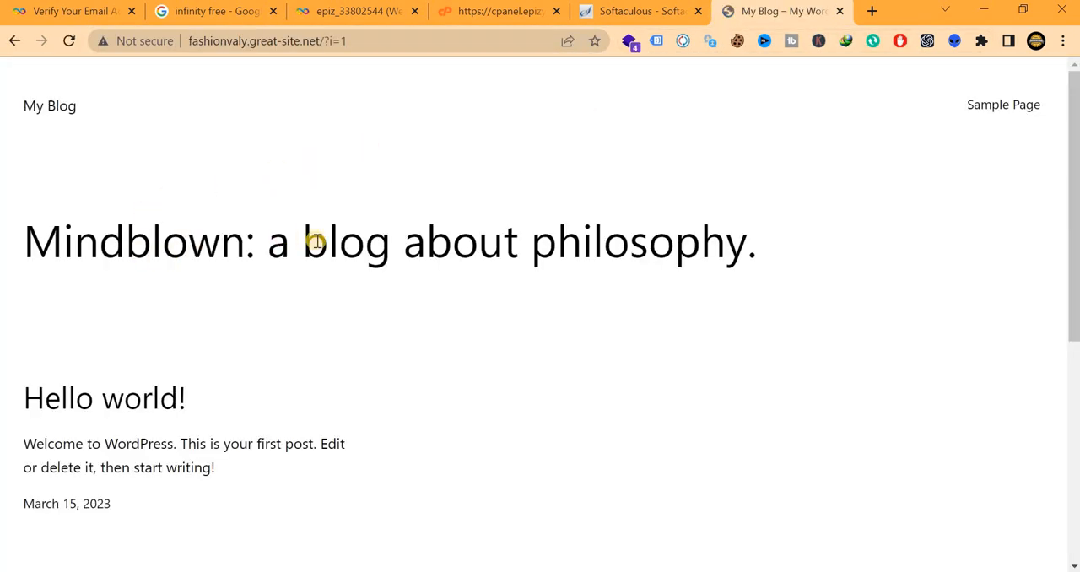
Look through the homepage of the newly installed WordPress site, from its header down to the lower sections
scroll(600, 249, down, 4)
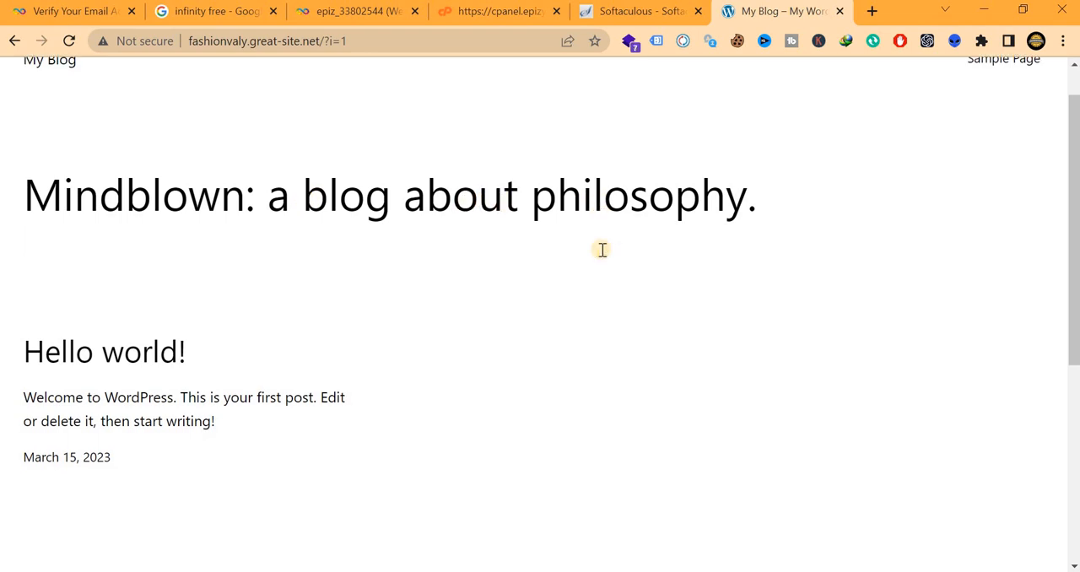
scroll(602, 249, up, 5)
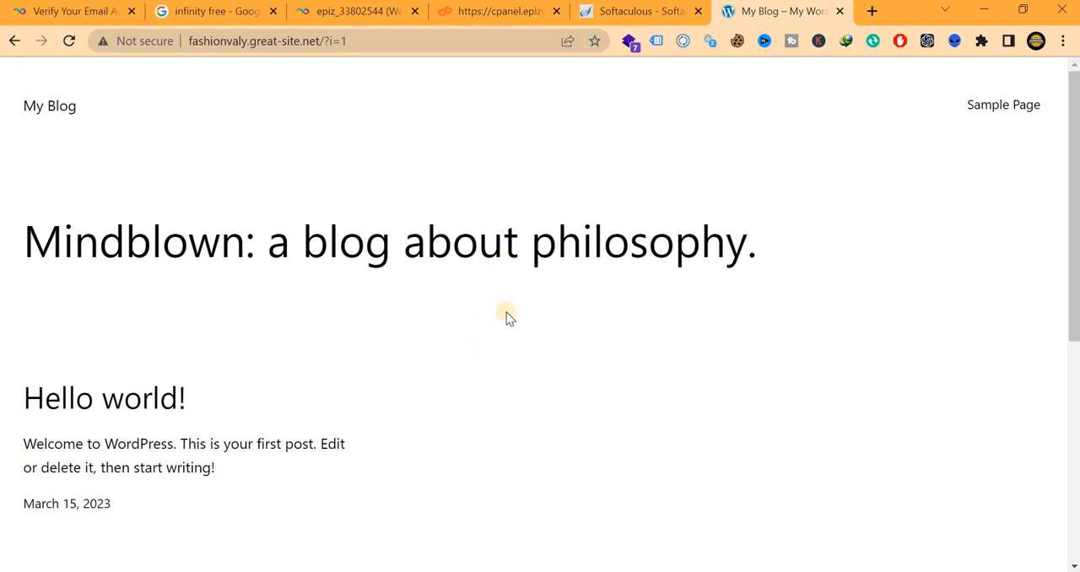
scroll(506, 300, down, 2)
scroll(459, 455, down, 2)
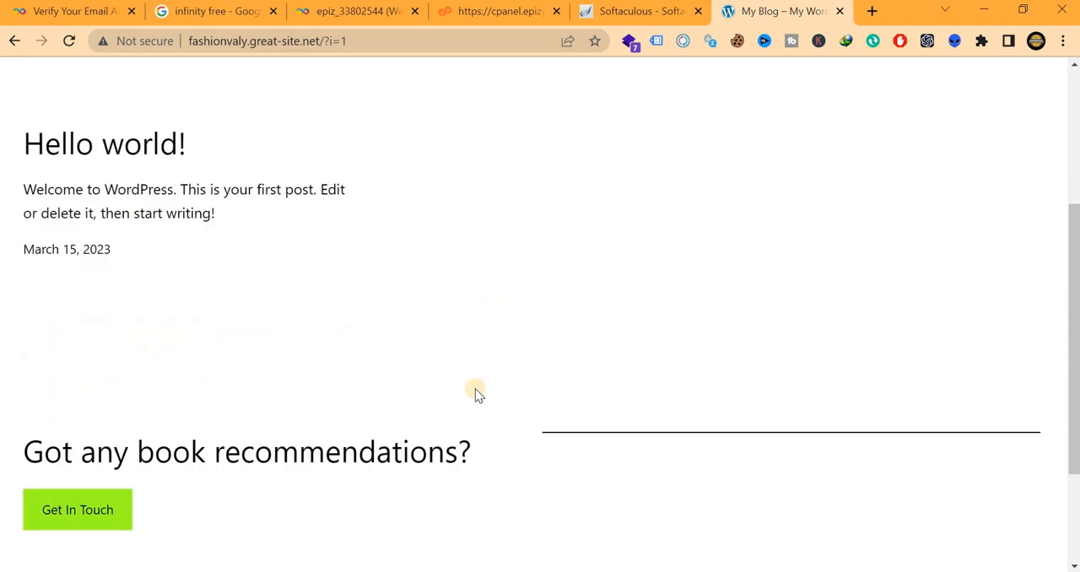